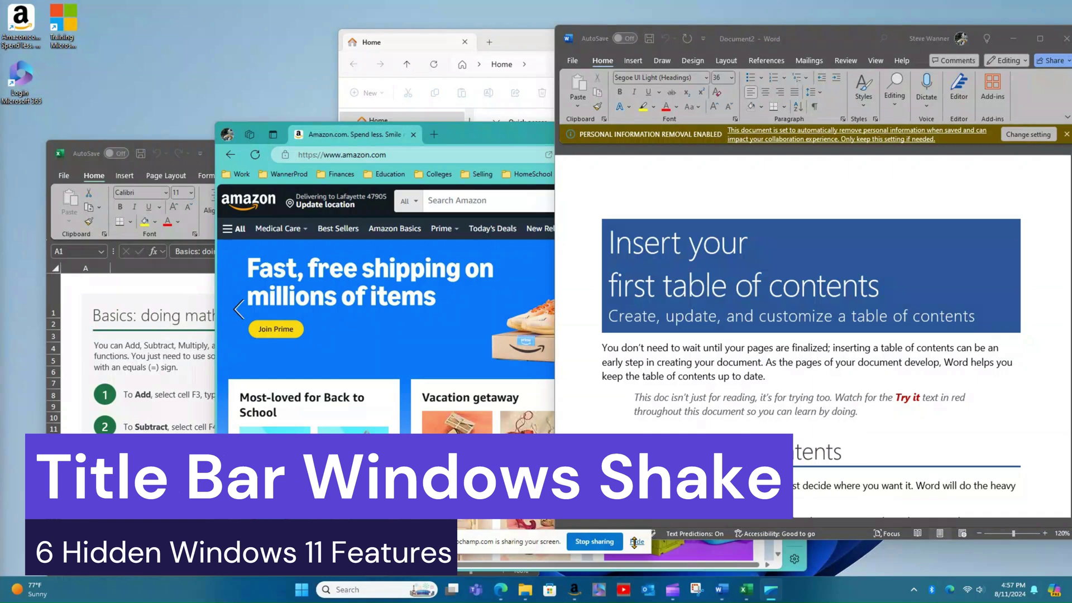
Move Word aside and show the MIN & MAX sheet in the Excel tutorial workbook
click(635, 542)
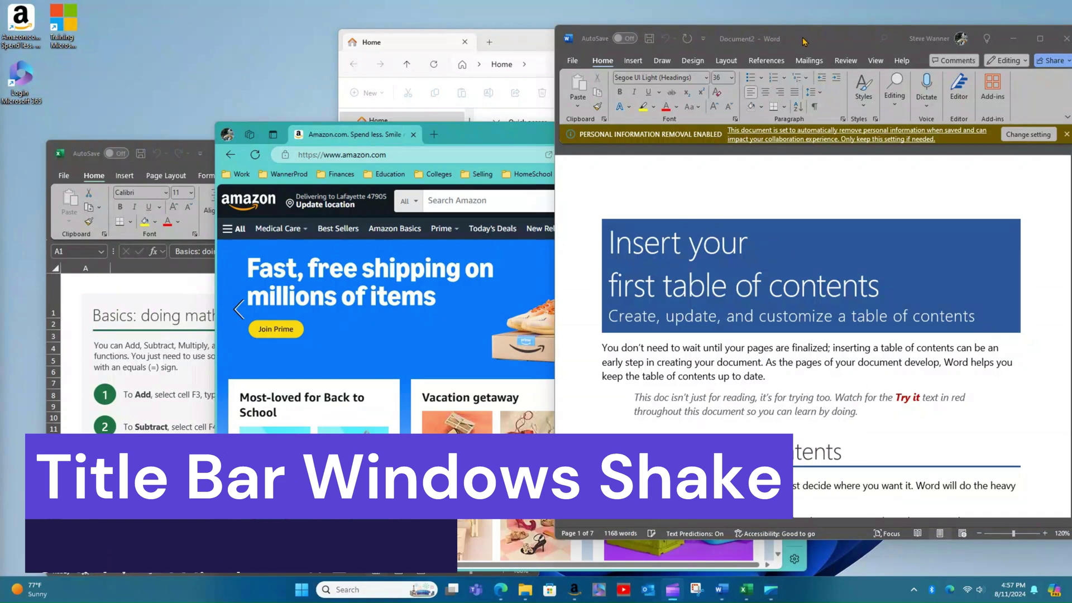
drag(806, 43, 744, 91)
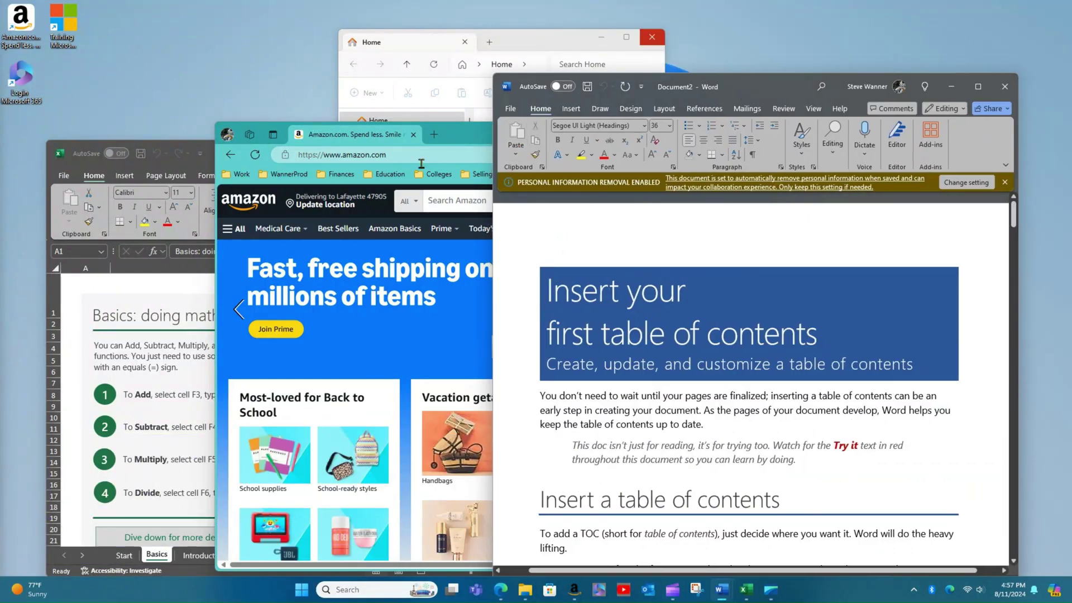
click(150, 291)
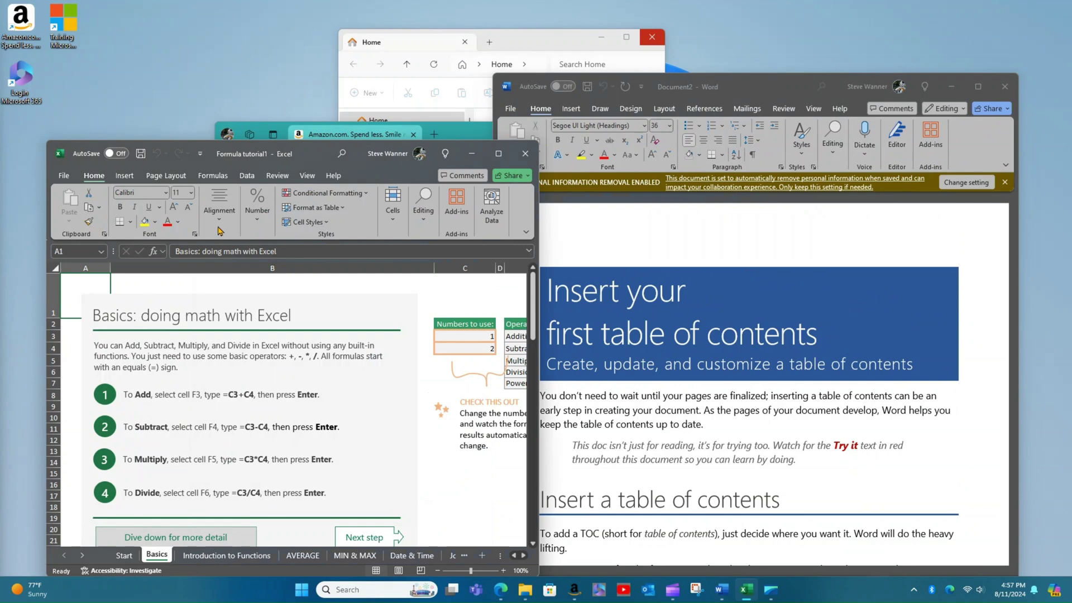
scroll(285, 435, down, 11)
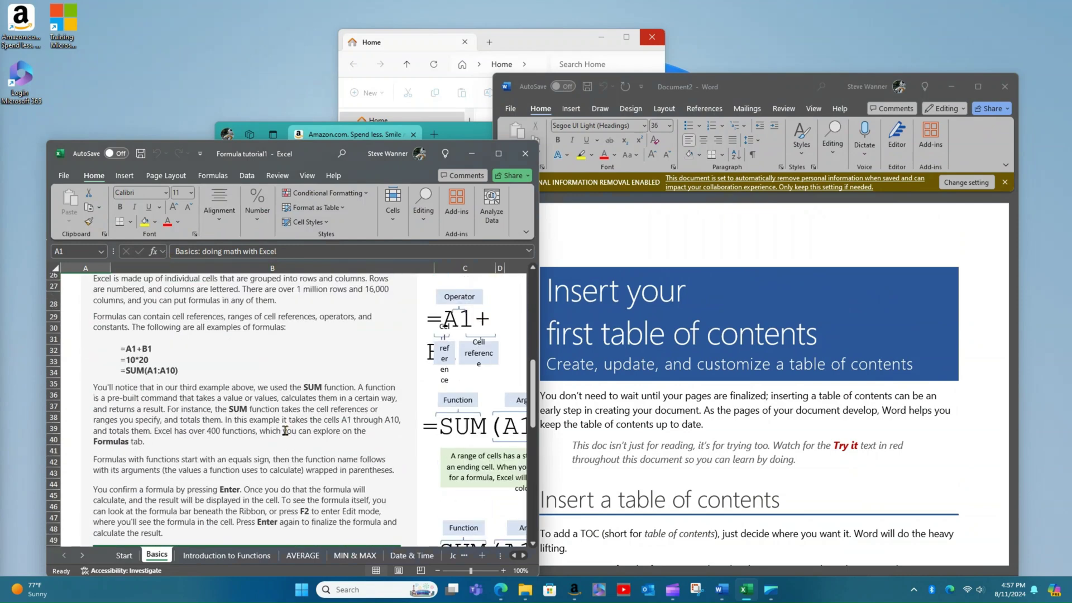
click(260, 555)
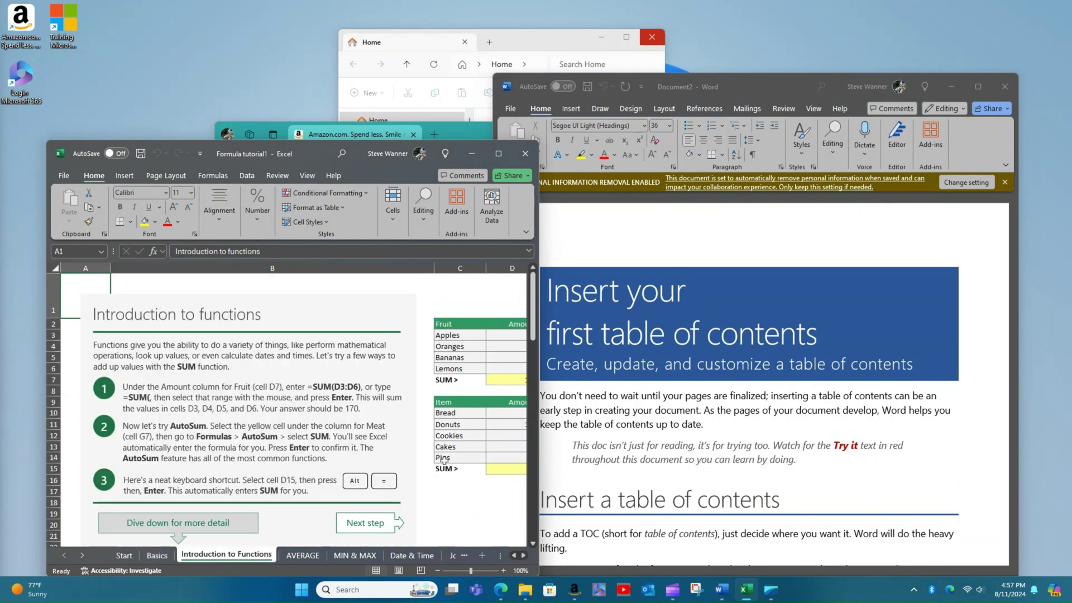
click(358, 556)
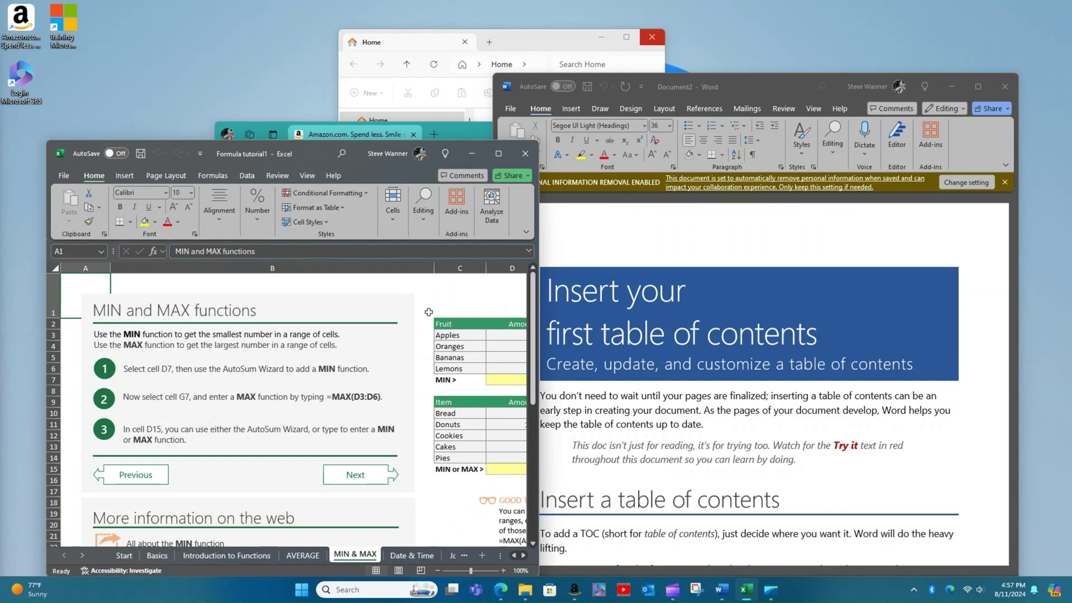
Open a new File Explorer window from the taskbar icon's menu
right_click(525, 591)
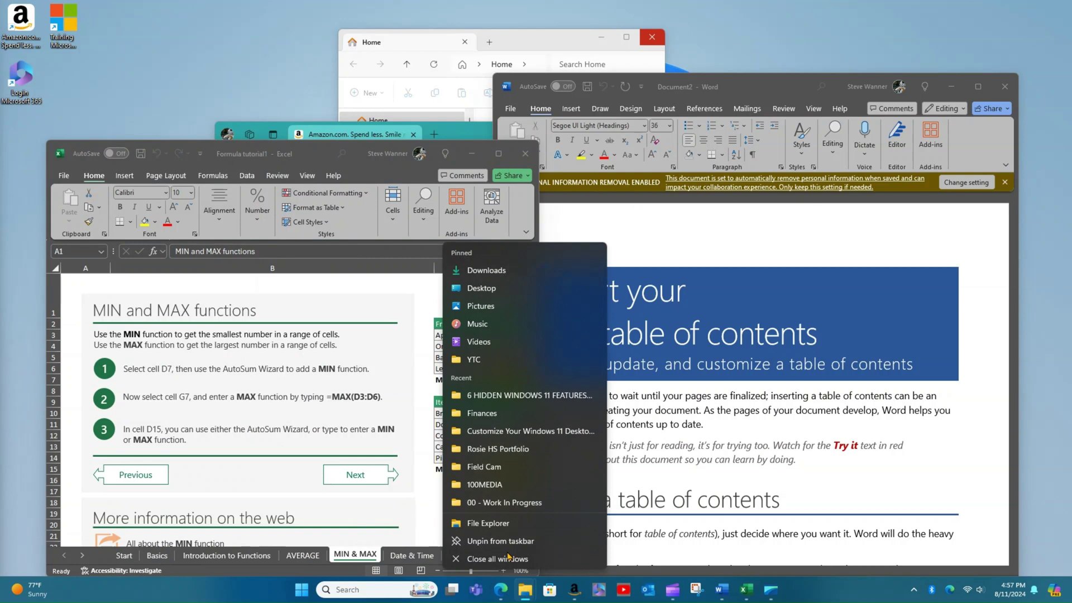
click(505, 524)
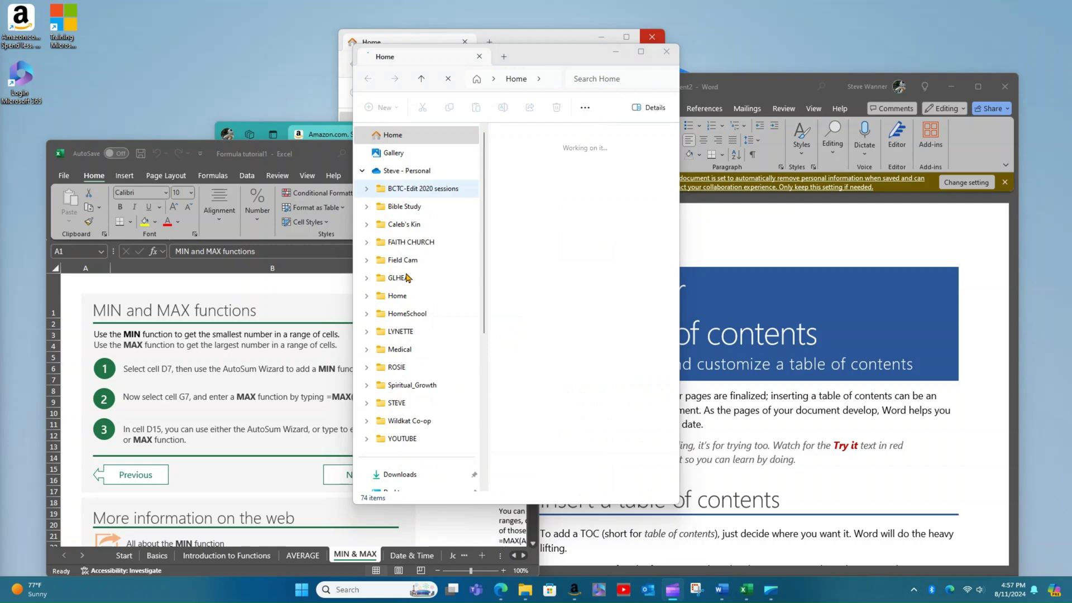
scroll(407, 277, down, 5)
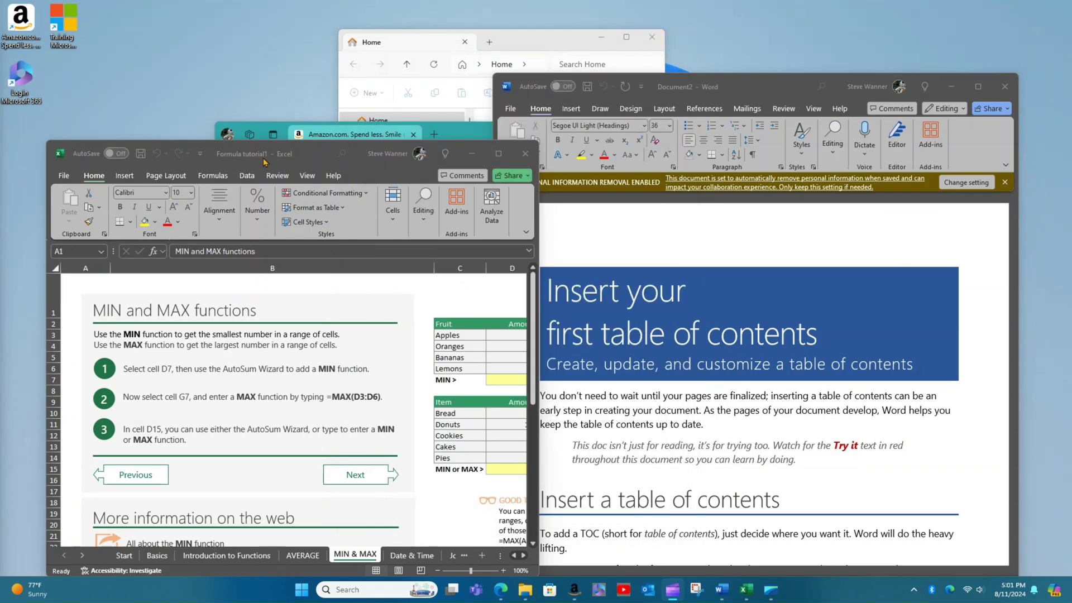
Minimize Excel, Word, the Amazon browser and Explorer, then place Explorer upper left and Word upper right
click(472, 154)
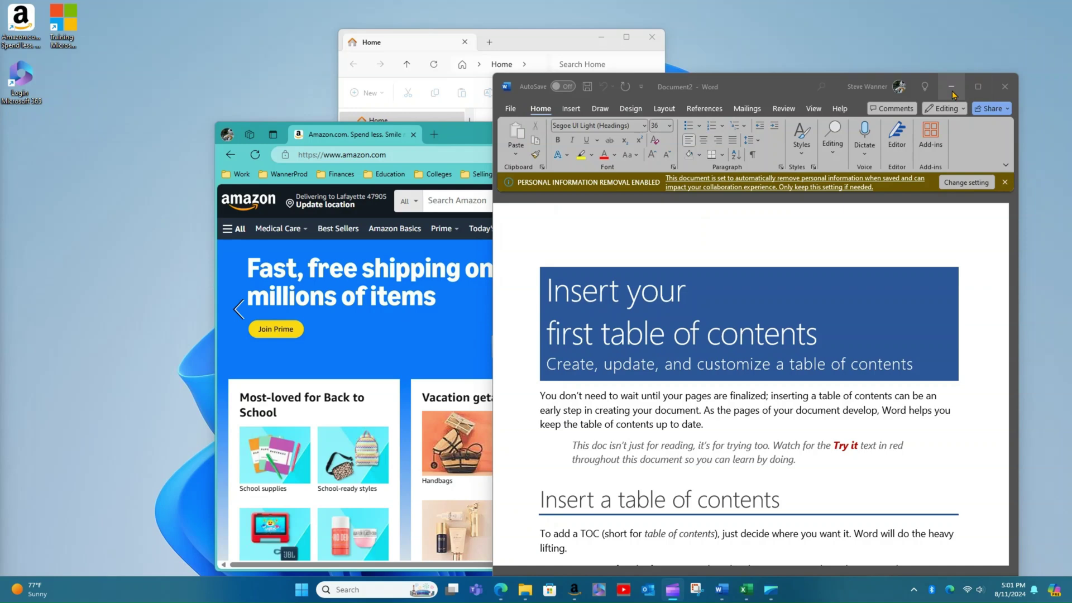
click(953, 87)
click(737, 137)
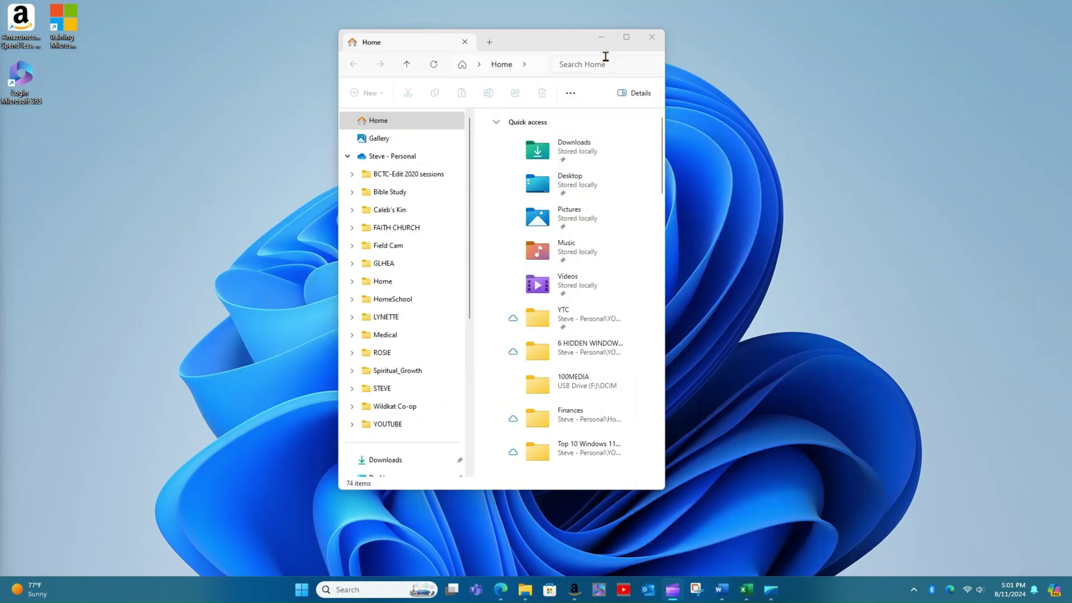
click(601, 37)
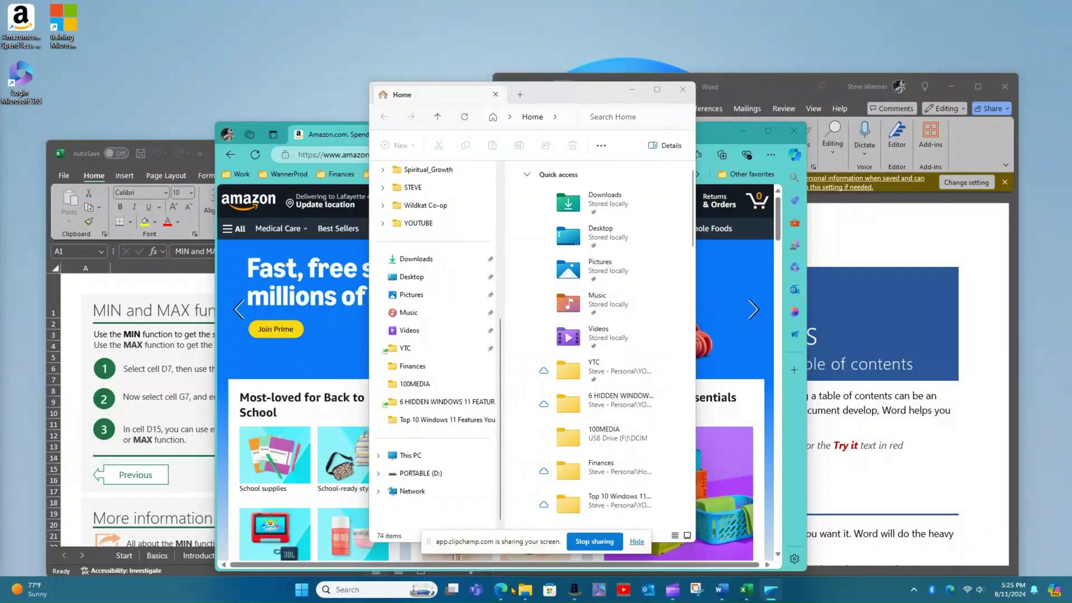
click(634, 543)
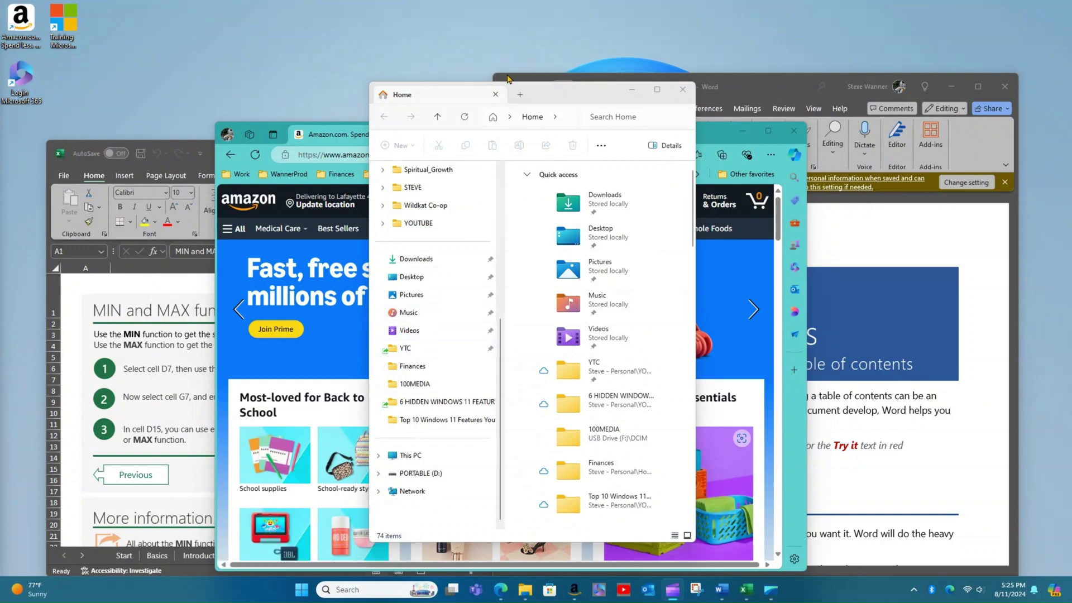
drag(508, 78, 267, 29)
drag(764, 92, 830, 62)
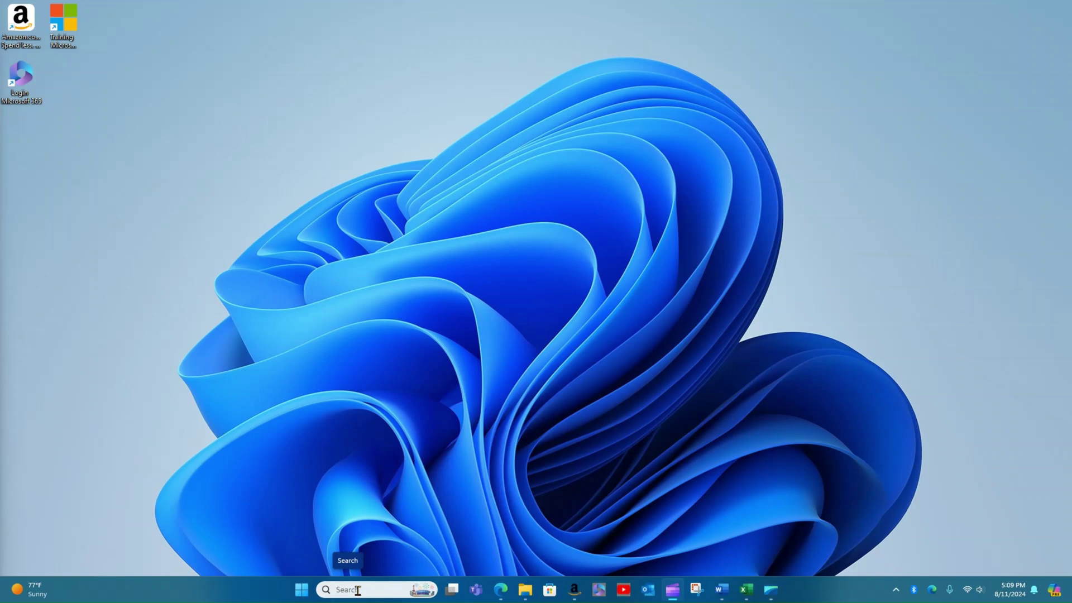
click(357, 590)
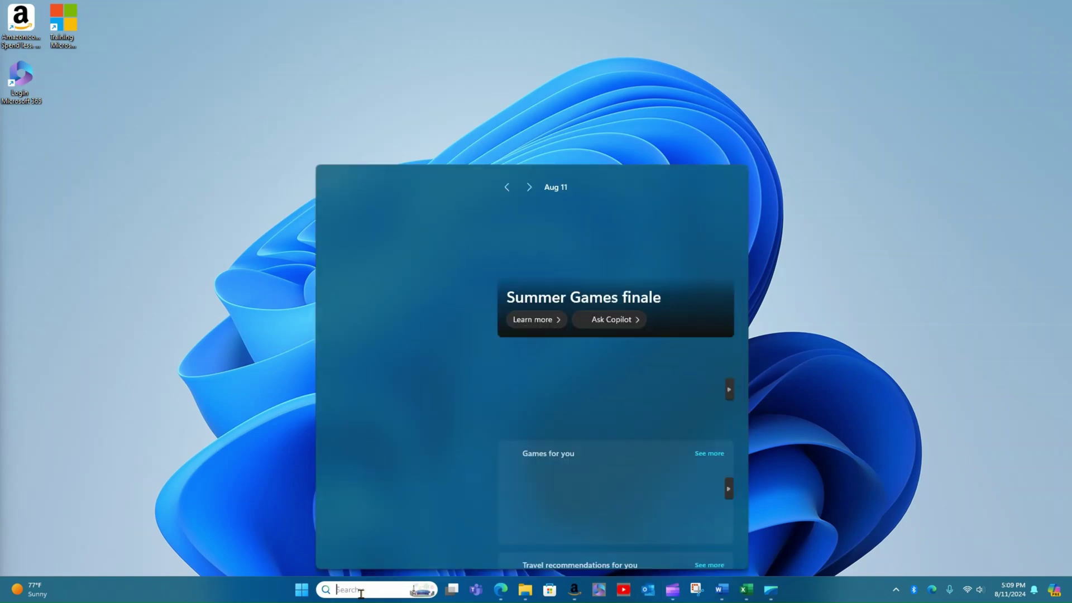
text(settings)
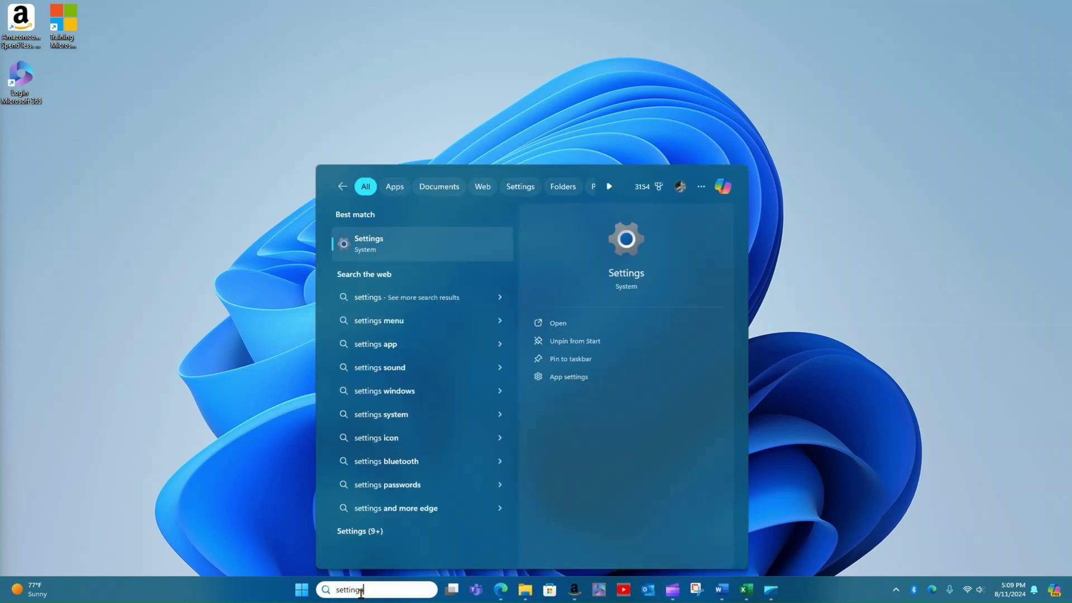
key(Return)
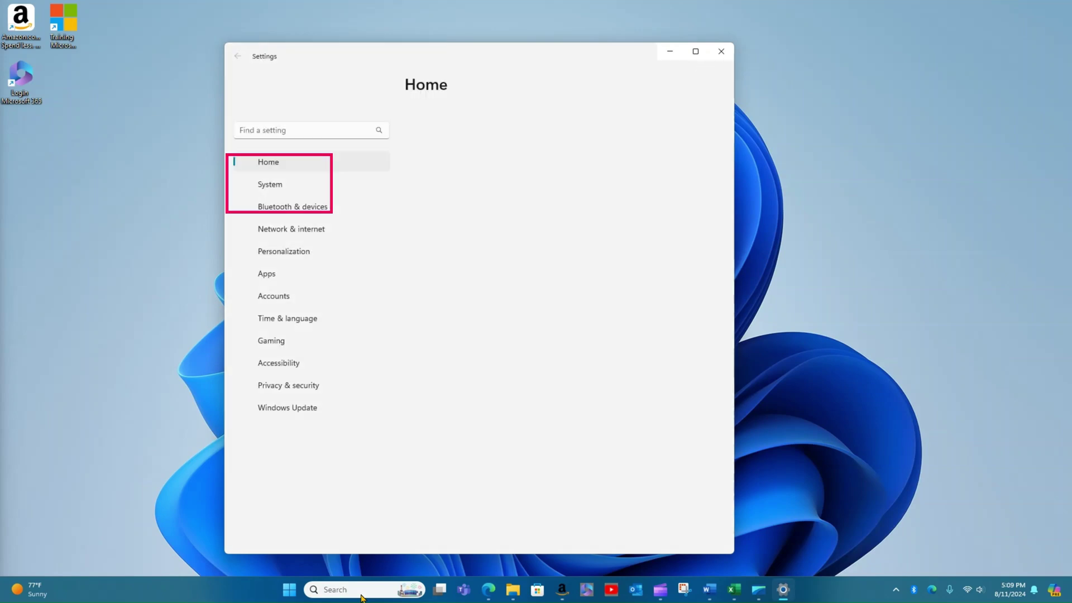
click(278, 191)
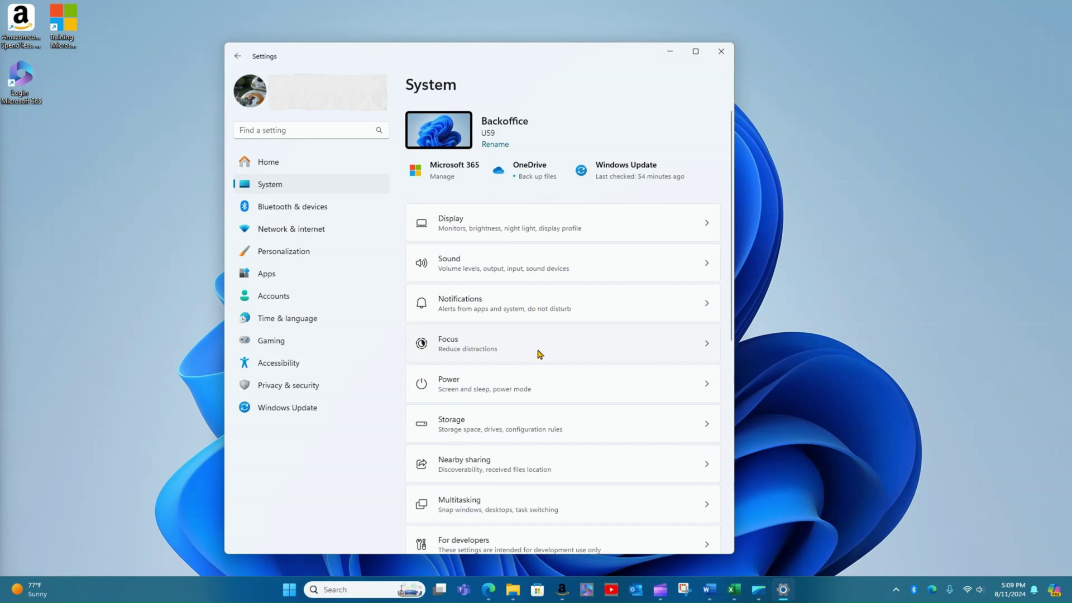
scroll(485, 339, down, 4)
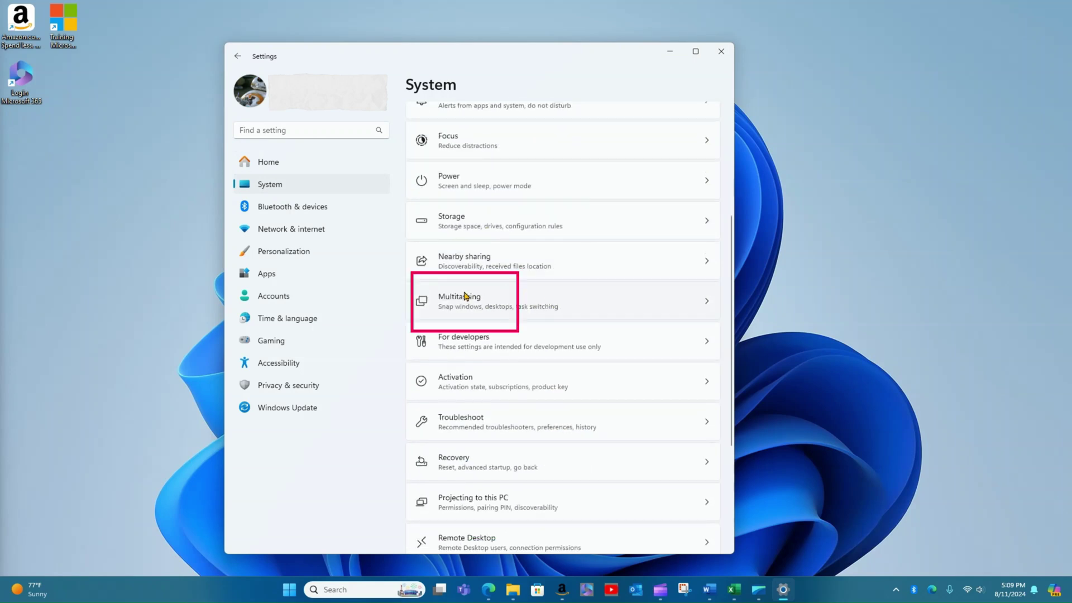
click(466, 300)
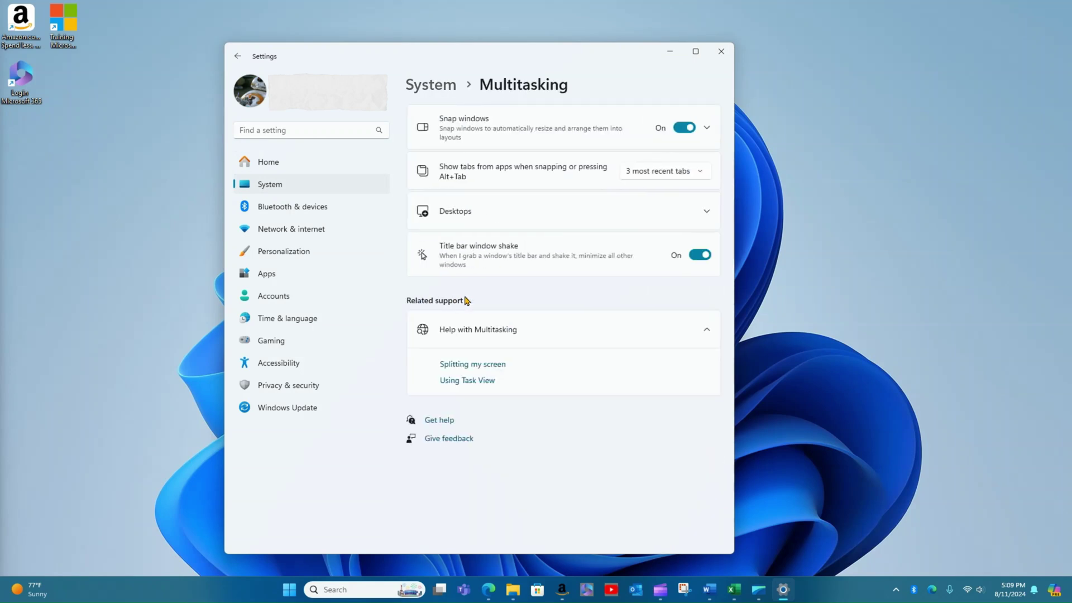
click(700, 259)
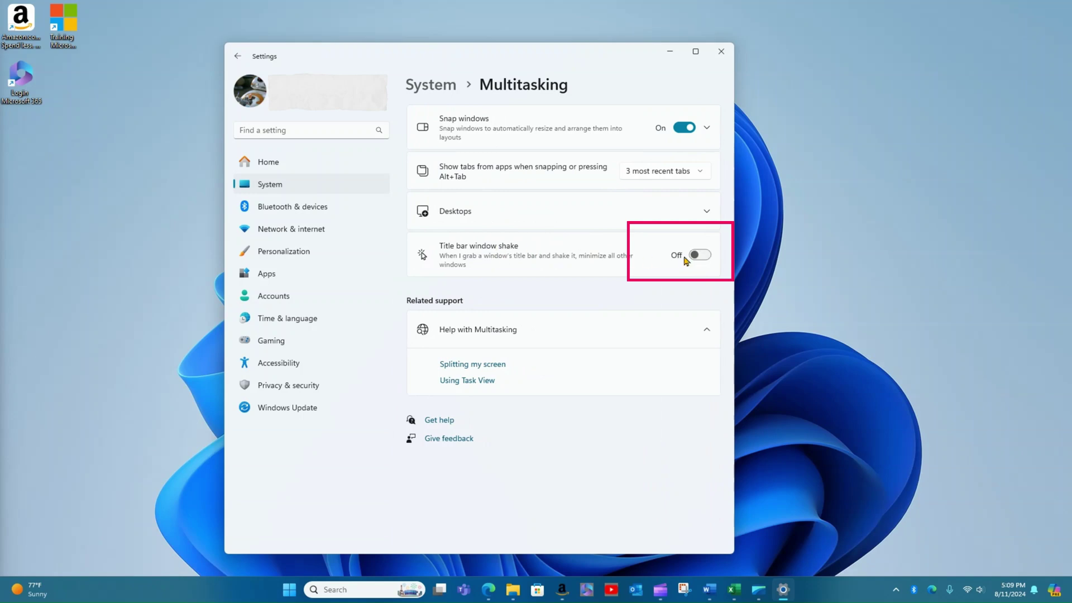
click(700, 256)
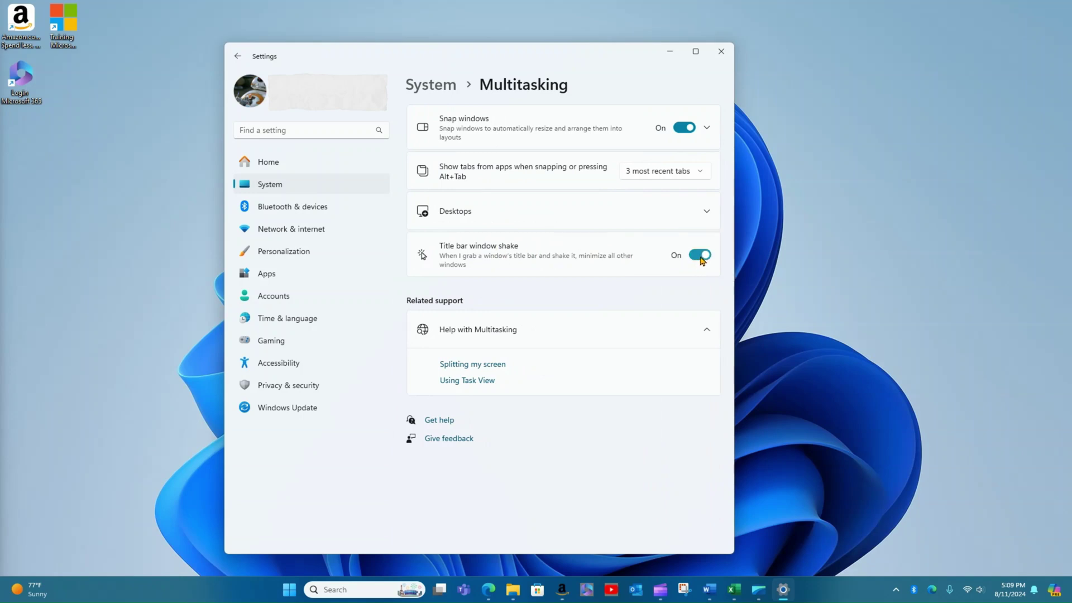
click(721, 51)
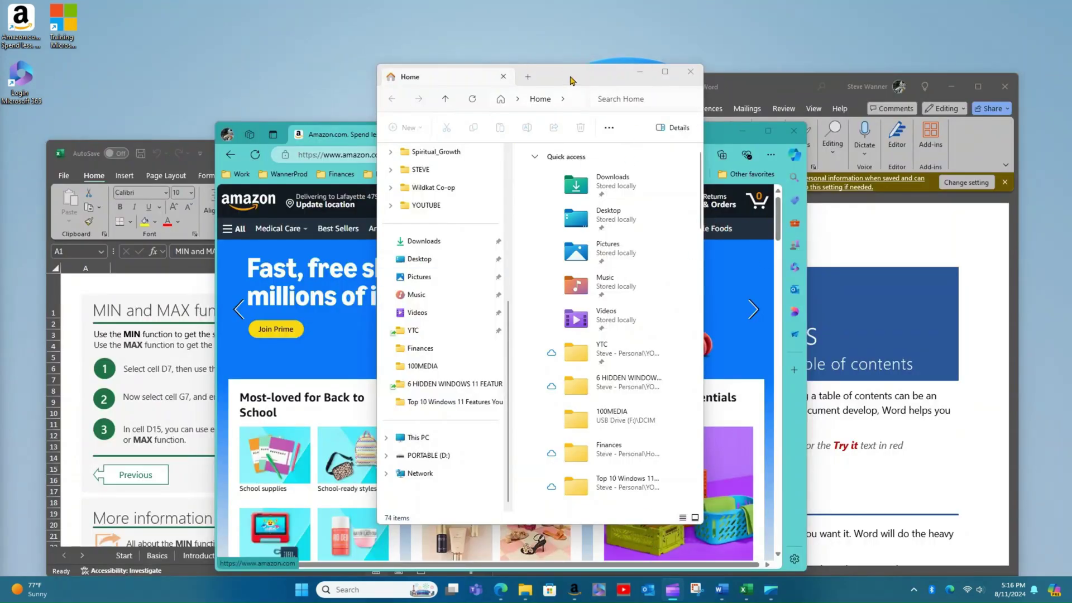
Shake File Explorer's title bar to minimize all other windows, then shake again to restore them
drag(572, 81, 523, 112)
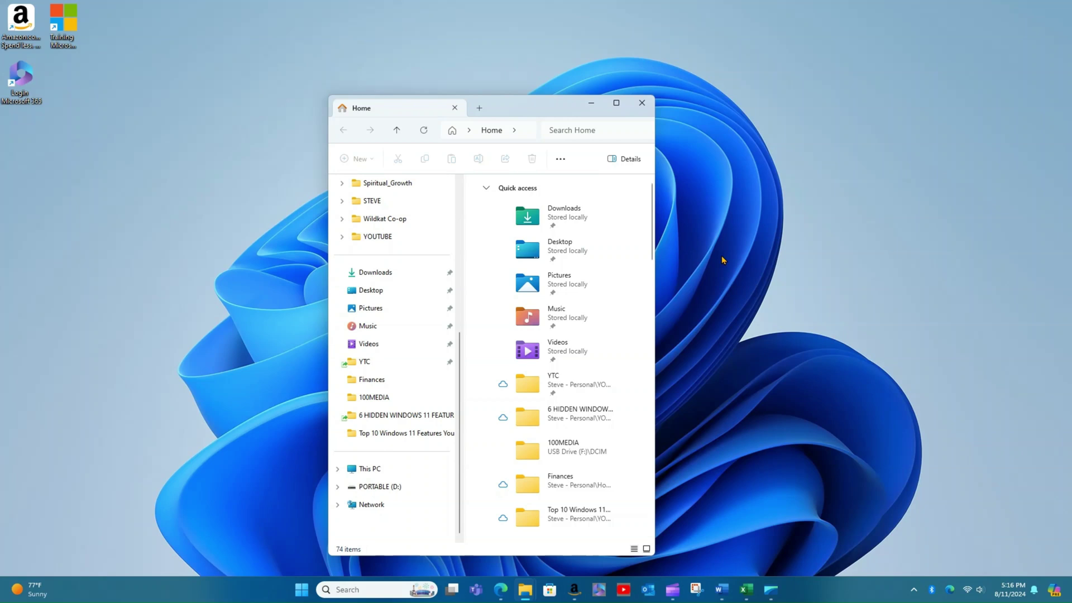
drag(524, 110, 564, 98)
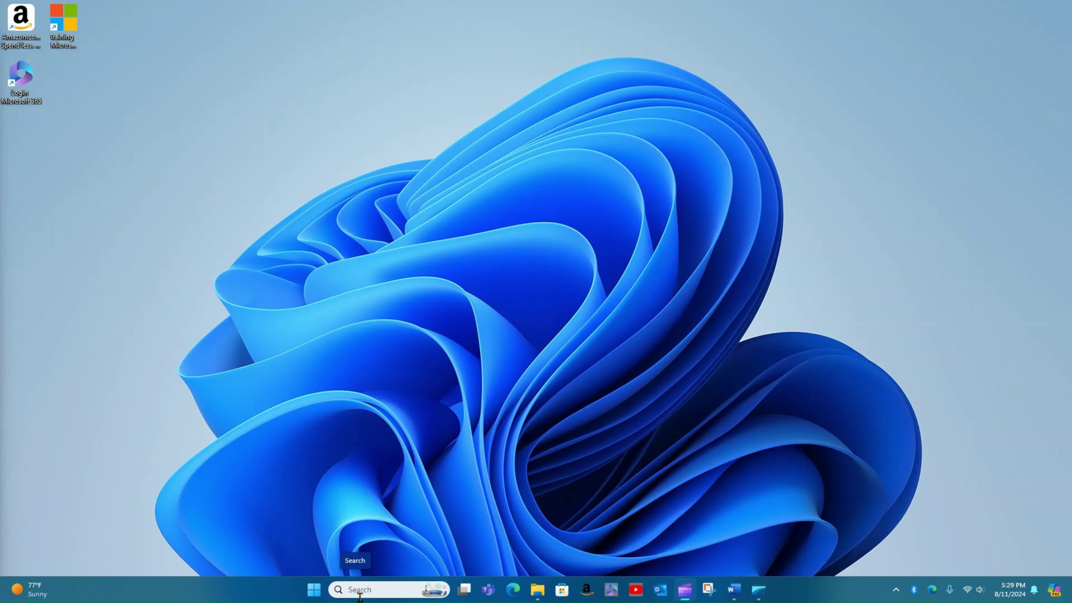
Search the taskbar for 'settings' and launch the Settings app
click(368, 590)
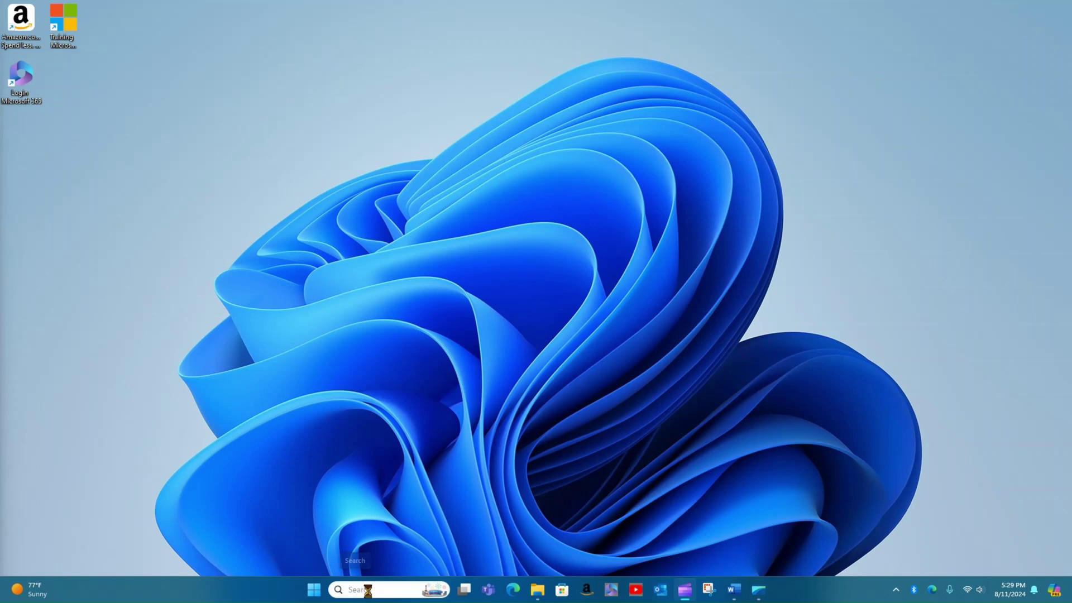
text(s)
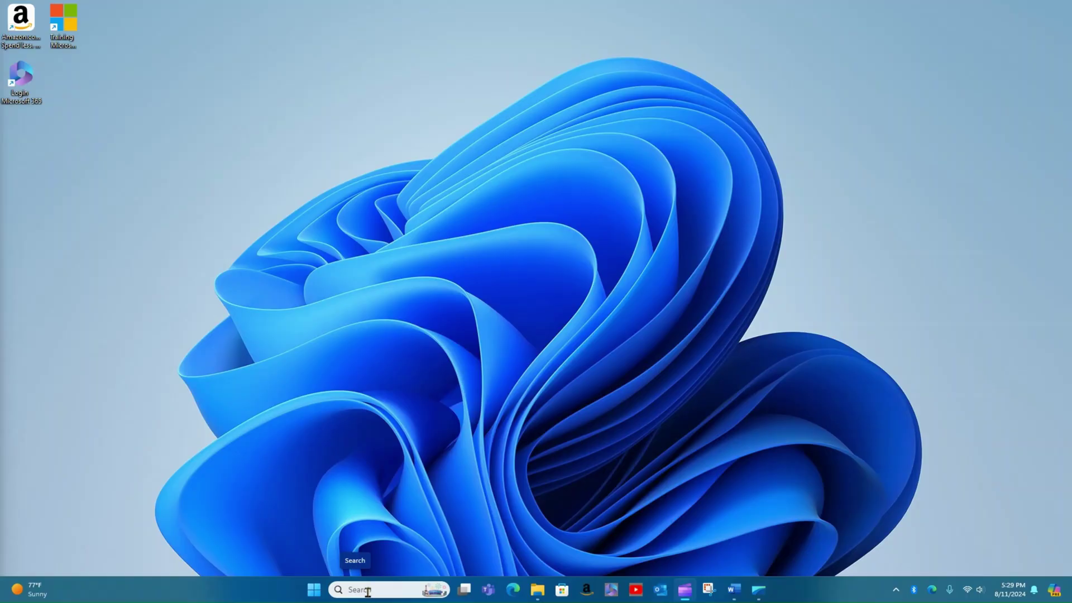
click(368, 592)
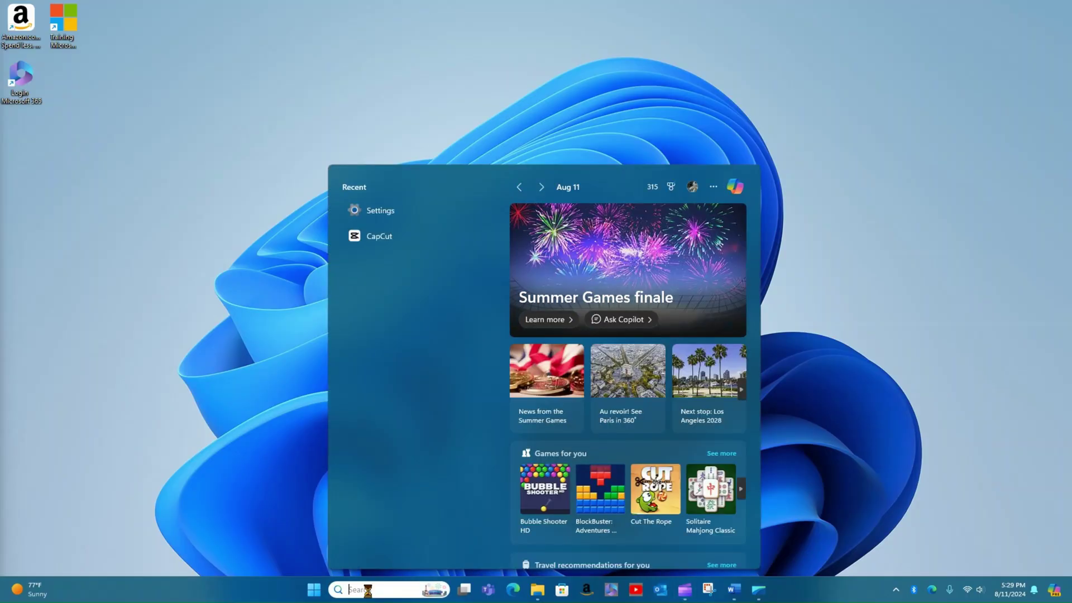
text(settings)
key(Return)
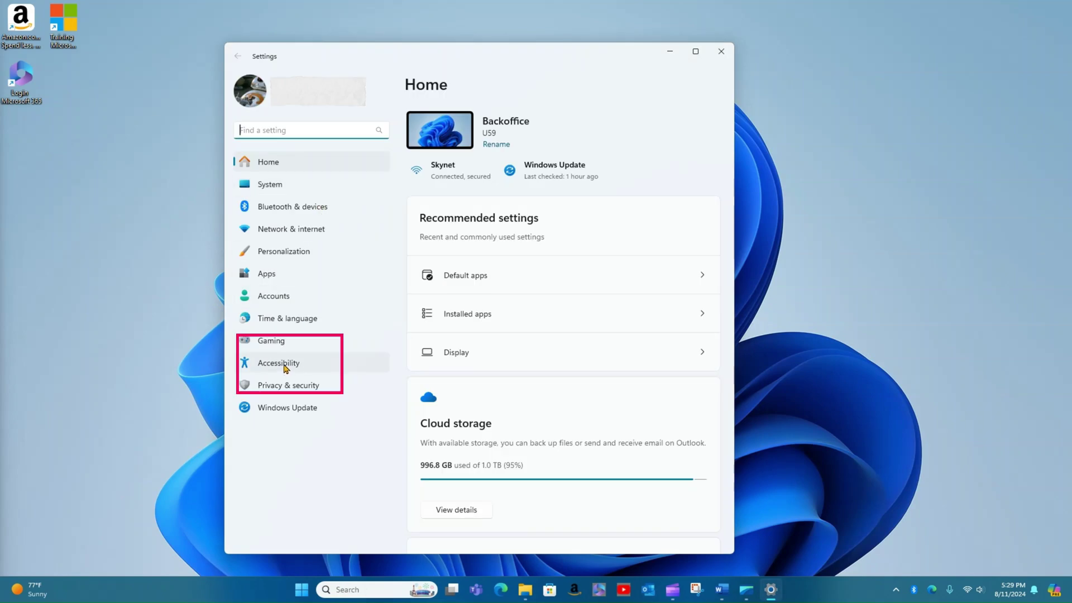
Switch Narrator On under Accessibility and accept the new natural voices install
click(285, 369)
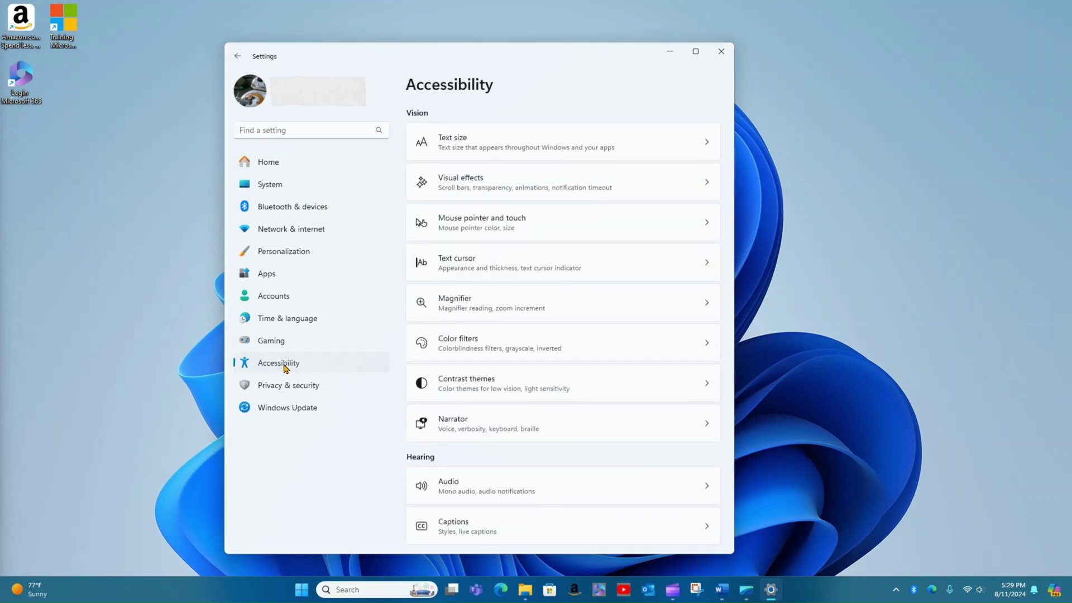
scroll(500, 382, down, 3)
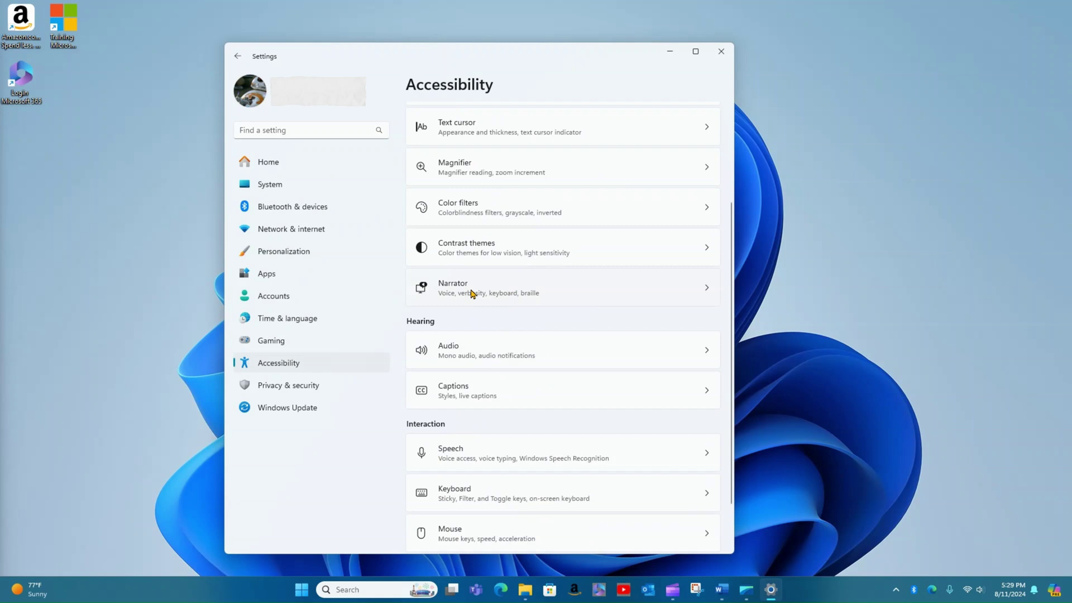
click(483, 293)
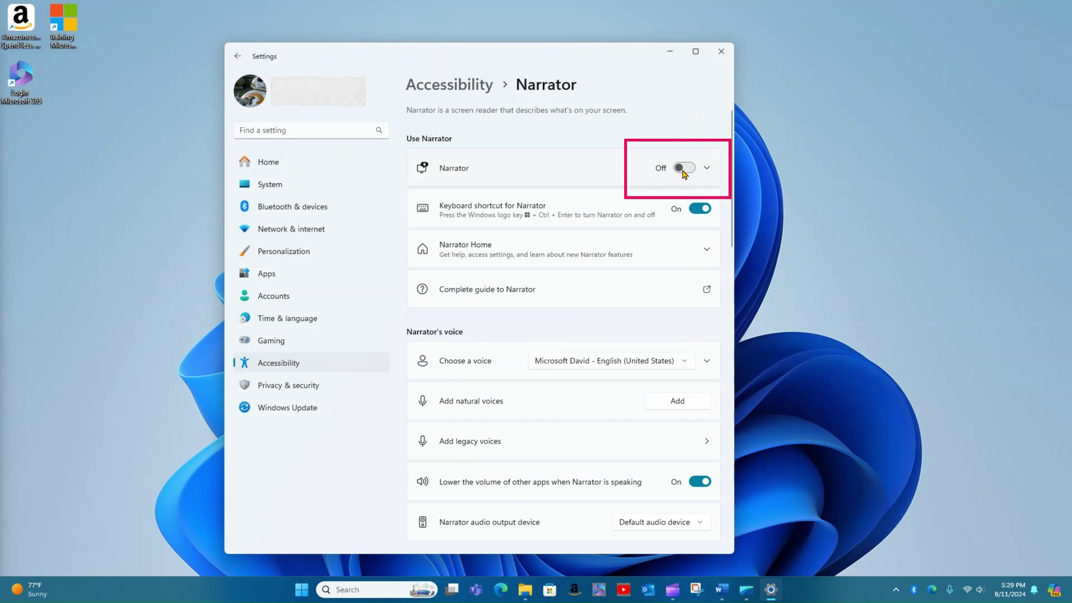
click(684, 168)
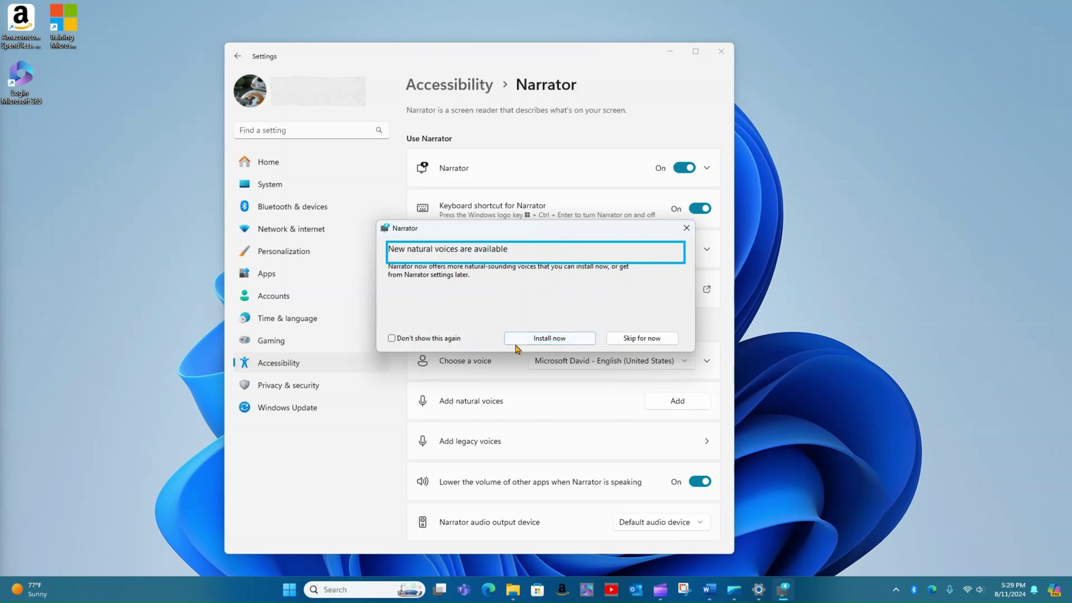
click(550, 338)
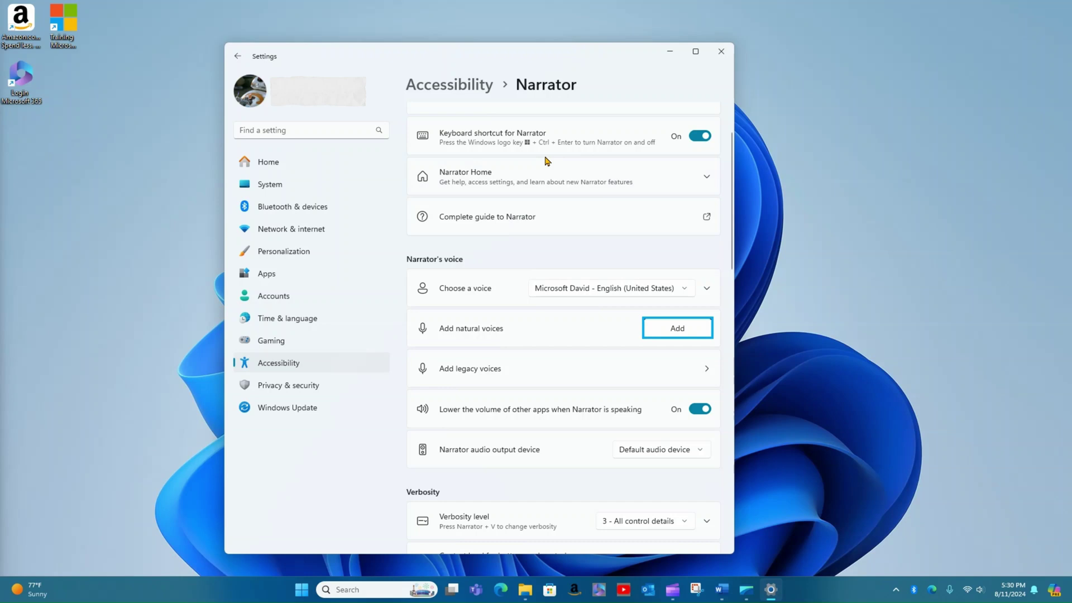
Download and install a natural Narrator voice, reposition Settings, then turn Narrator back Off
click(675, 330)
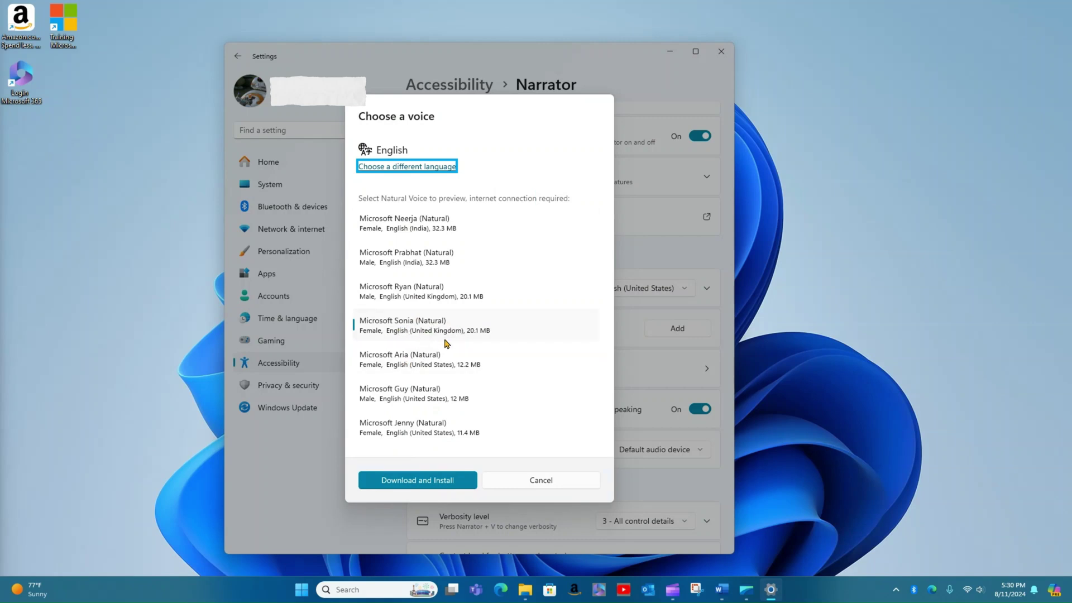
click(421, 481)
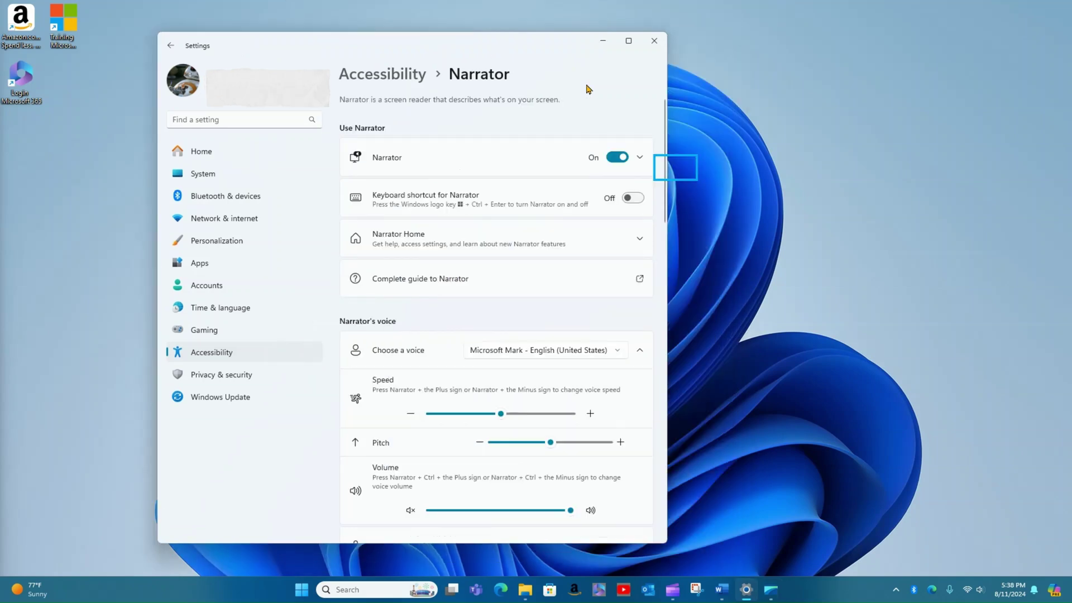
drag(430, 50, 436, 55)
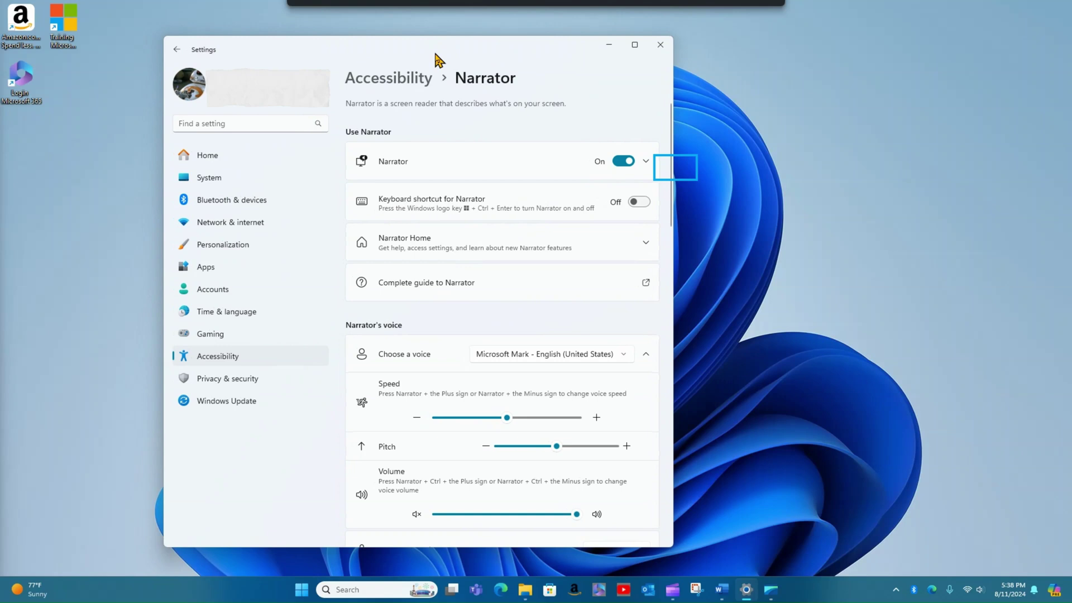
drag(435, 54, 435, 54)
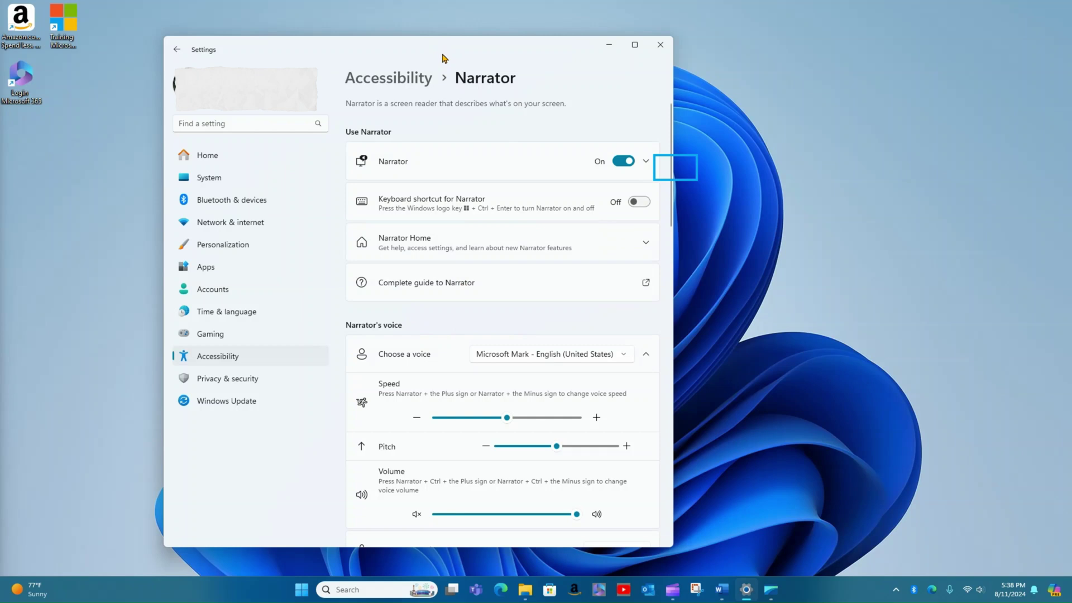
drag(443, 53, 411, 57)
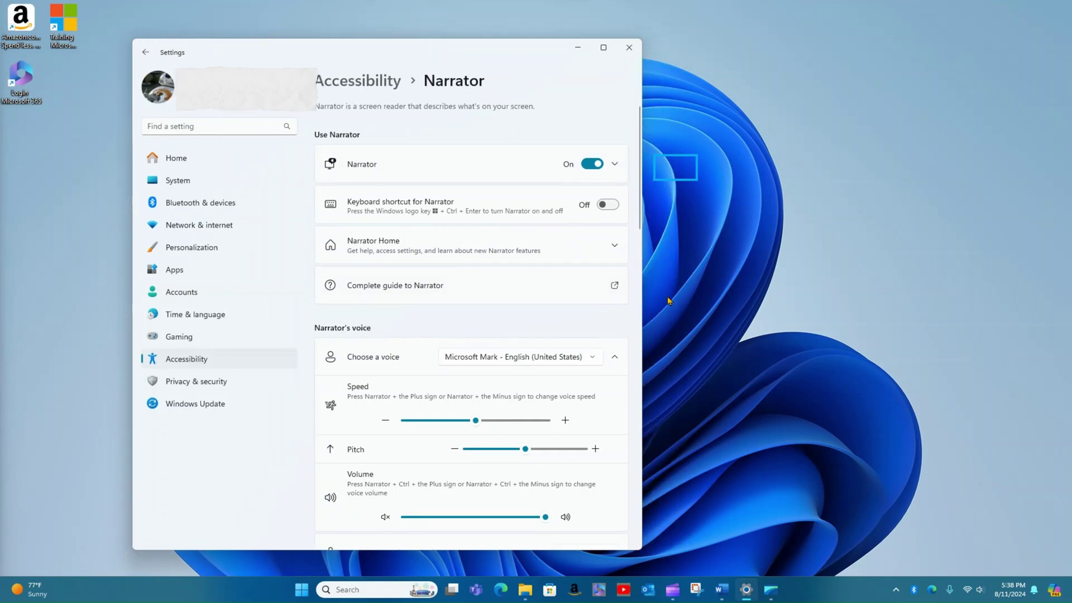
click(588, 166)
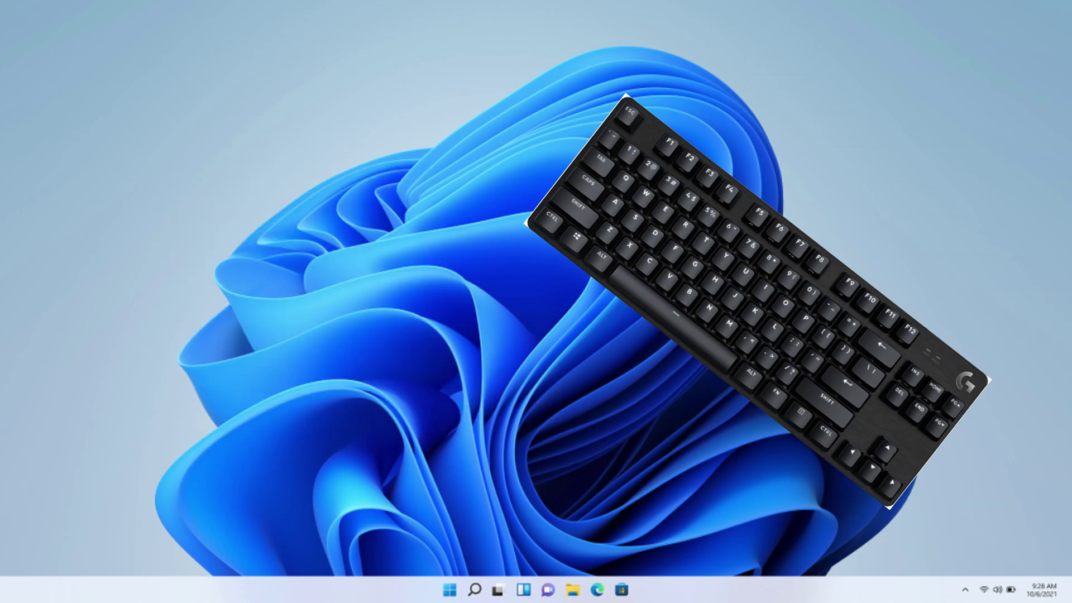
Open and close the emoji and GIF panel, then open clipboard history and move it left
key(super+period)
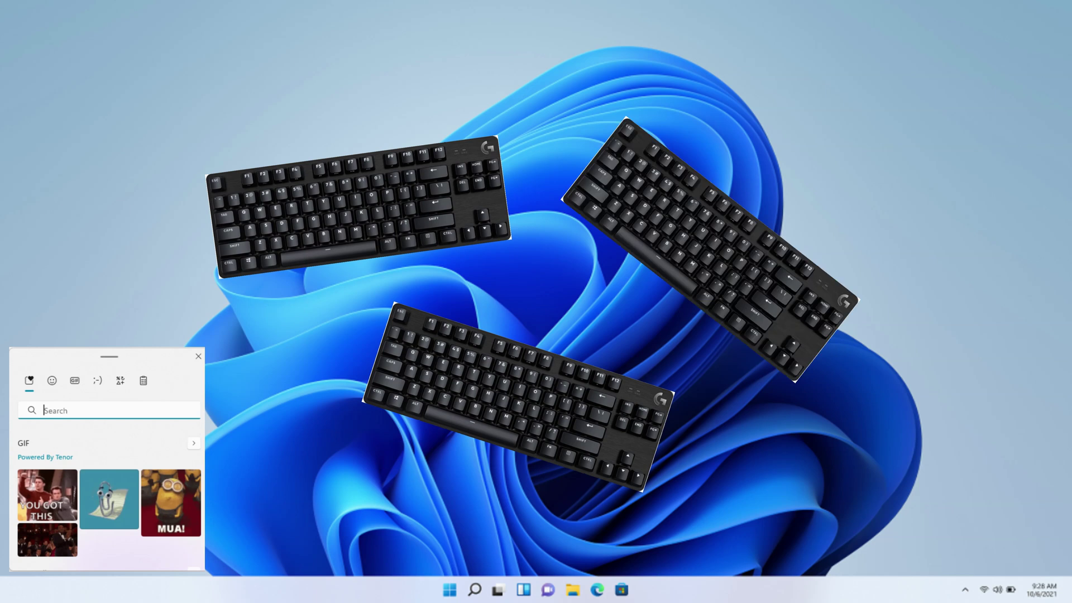
key(Escape)
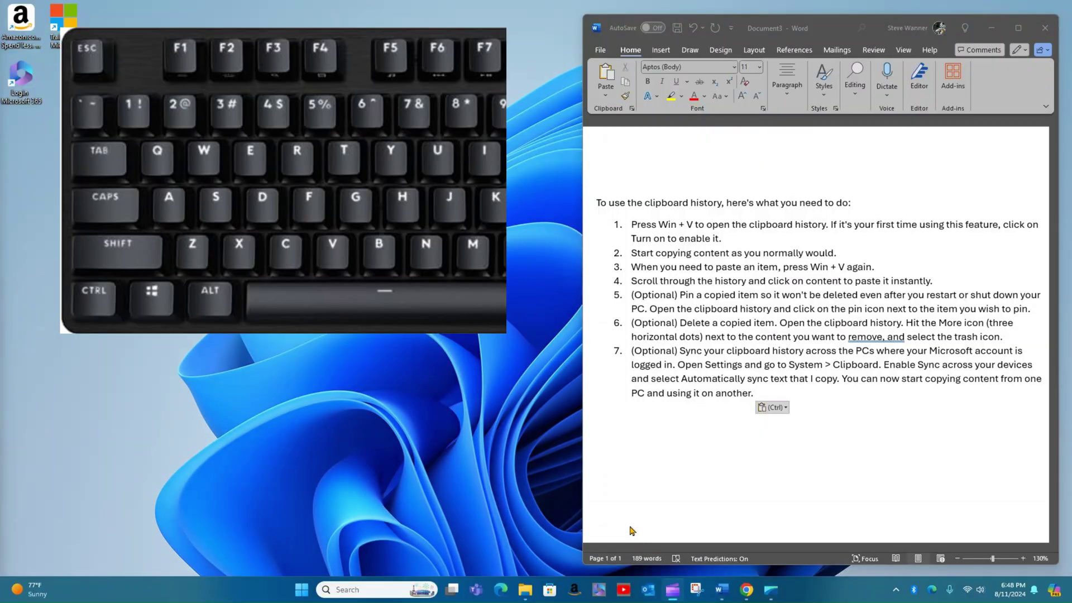
key(super+v)
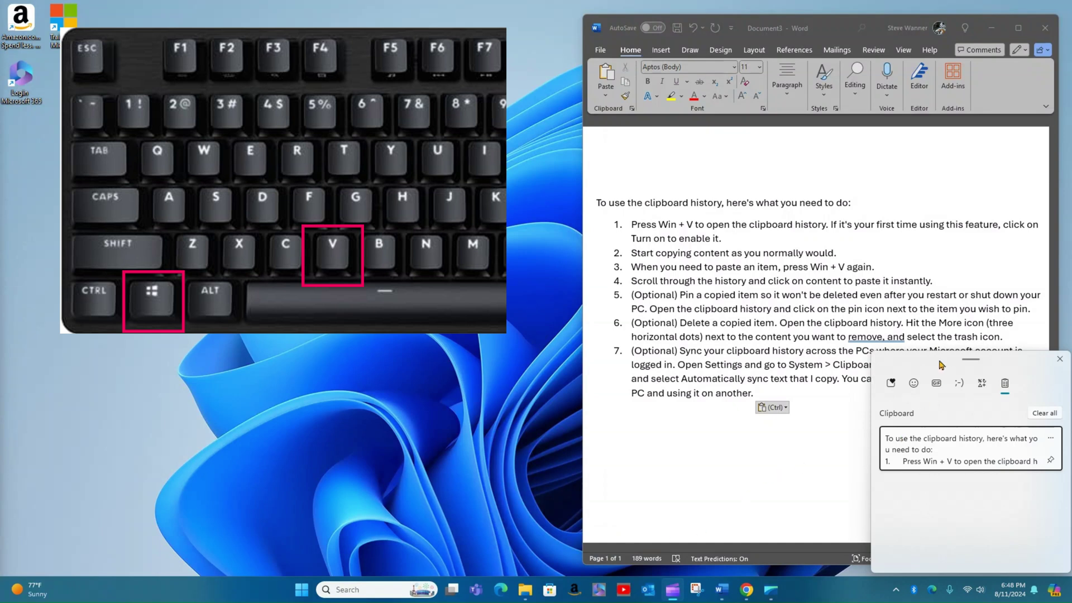
drag(940, 360, 405, 358)
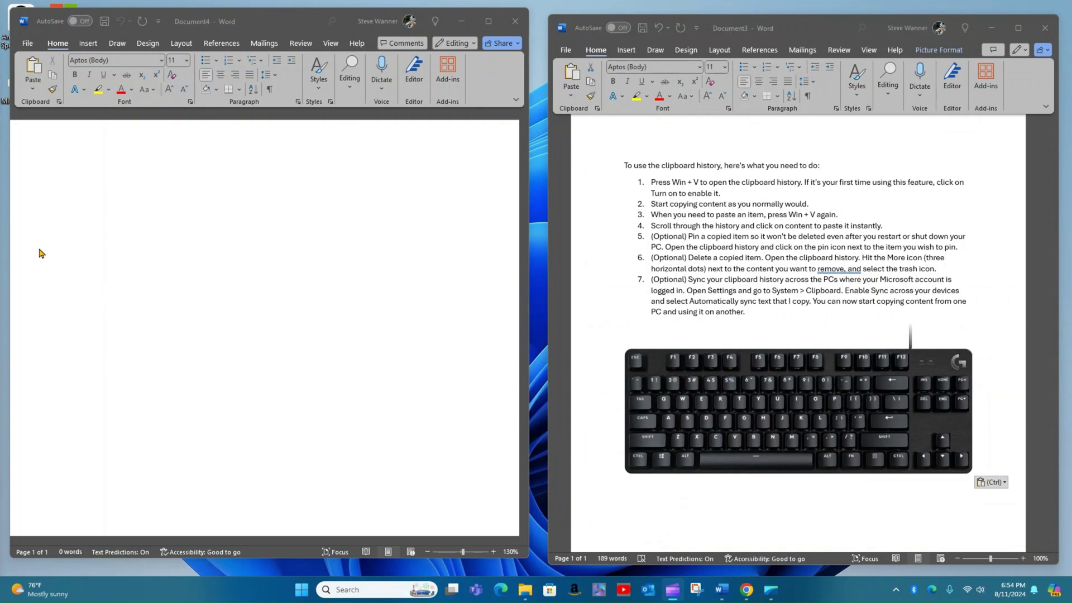
Copy Document3's keyboard picture into Document4 and shrink it by a corner handle
click(720, 368)
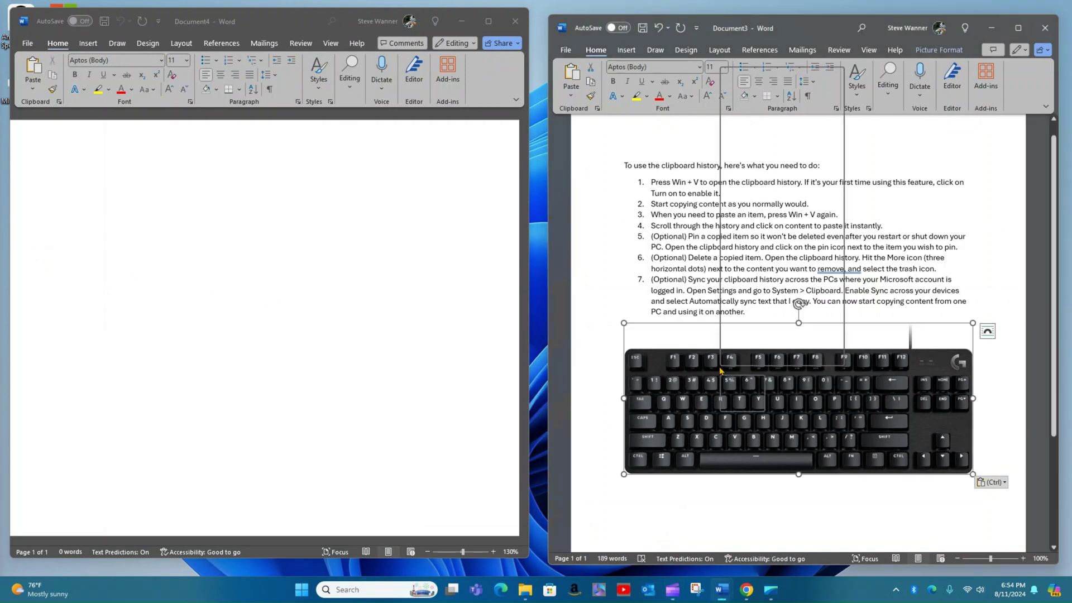
right_click(720, 368)
click(761, 114)
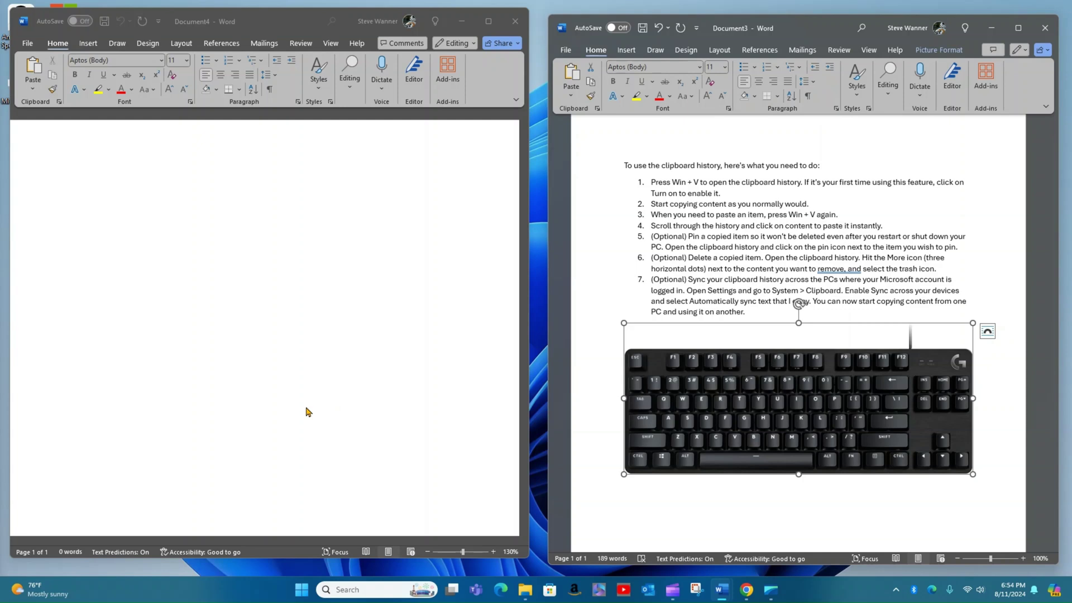
click(151, 374)
right_click(155, 373)
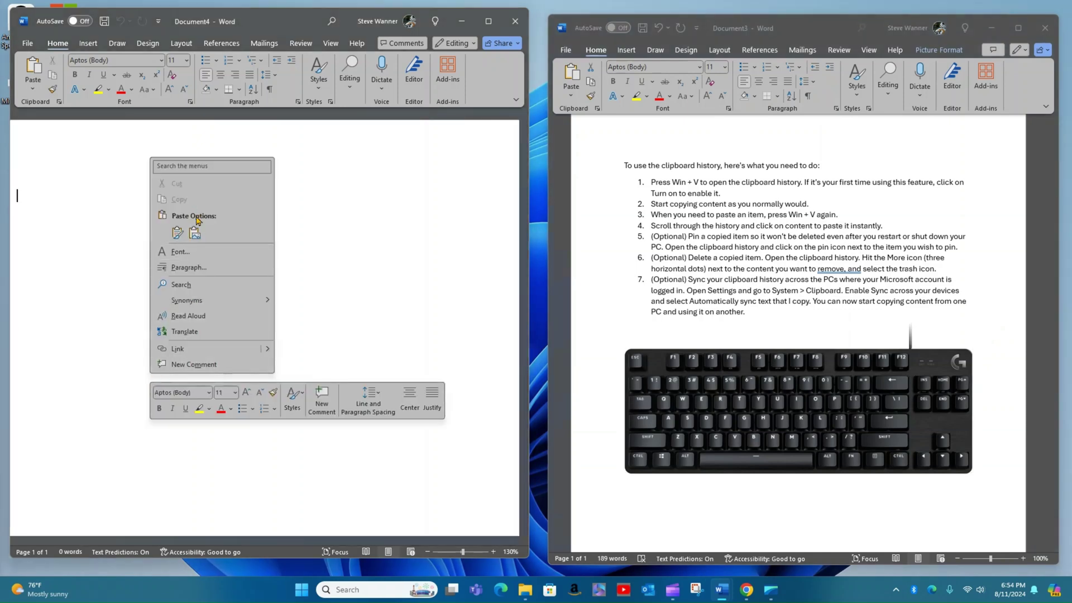
click(195, 234)
click(379, 270)
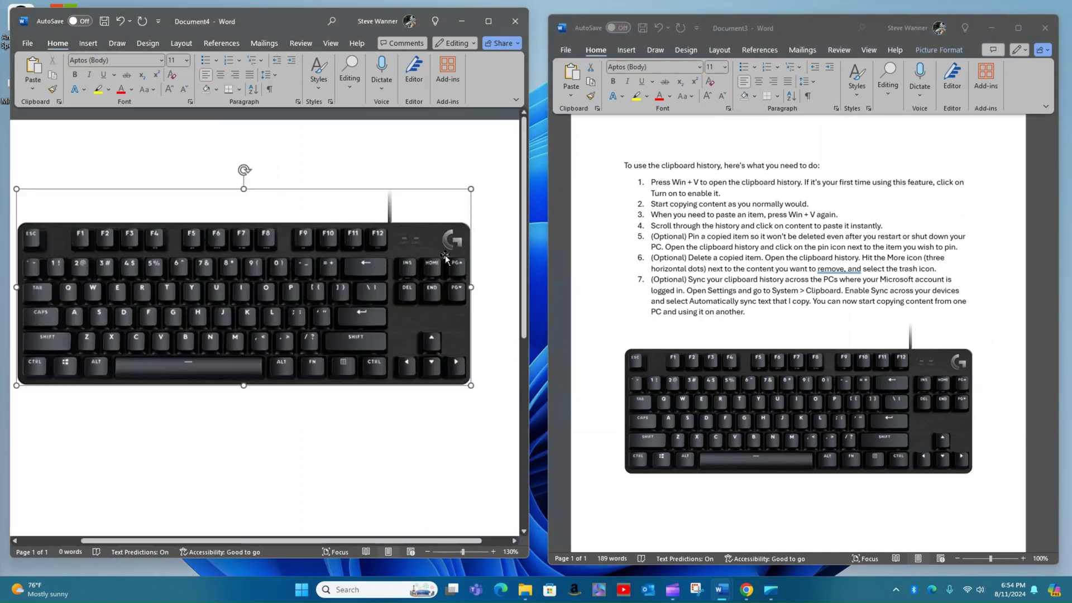
drag(468, 191, 343, 296)
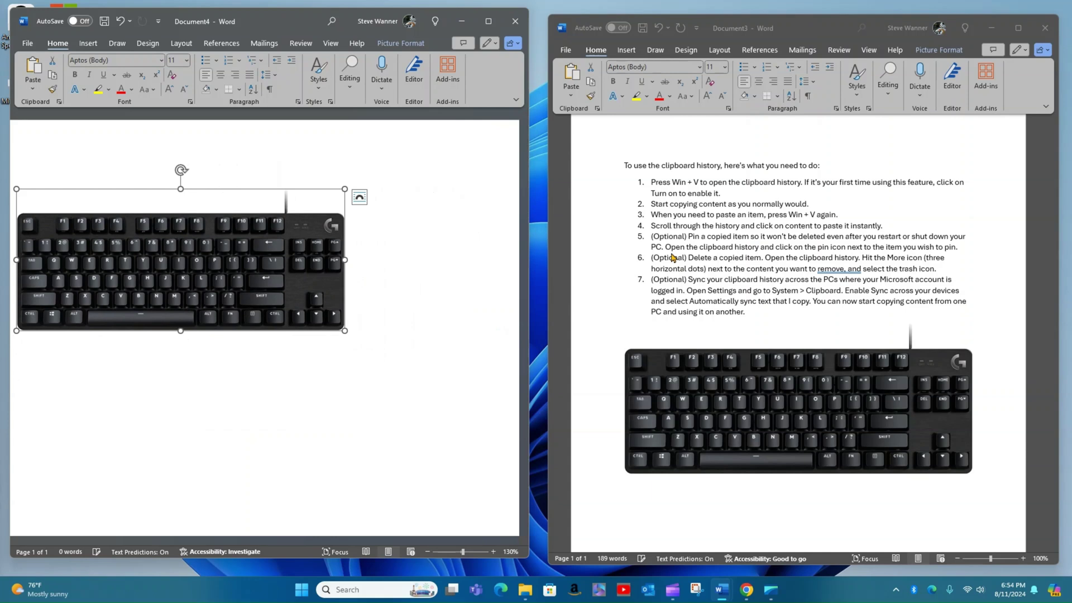
Paste Document3's first line below the picture in Document4
click(624, 166)
drag(624, 165, 892, 161)
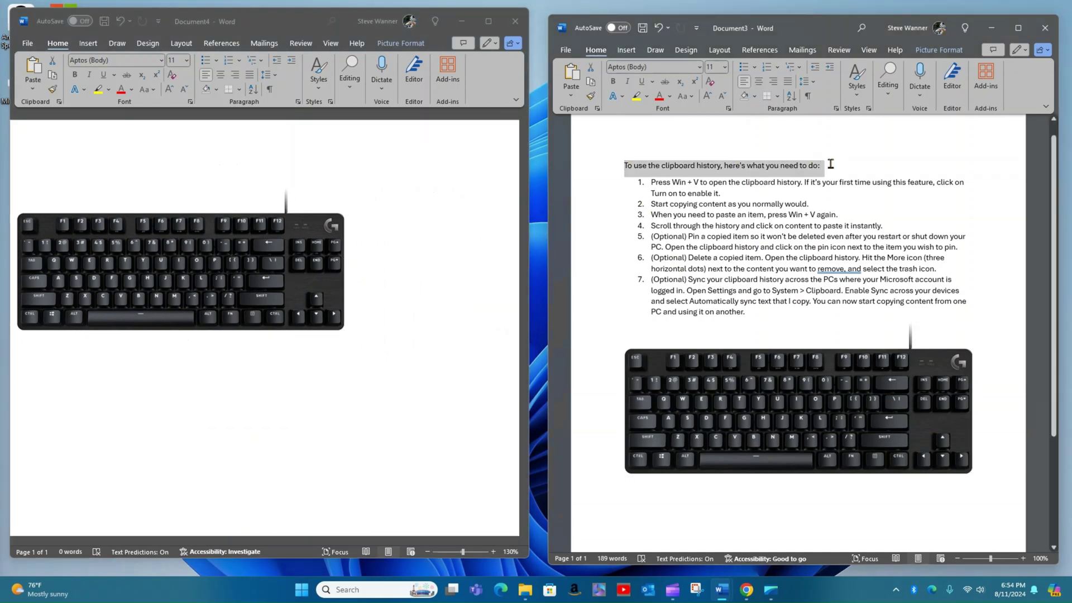
click(427, 357)
key(ctrl+v)
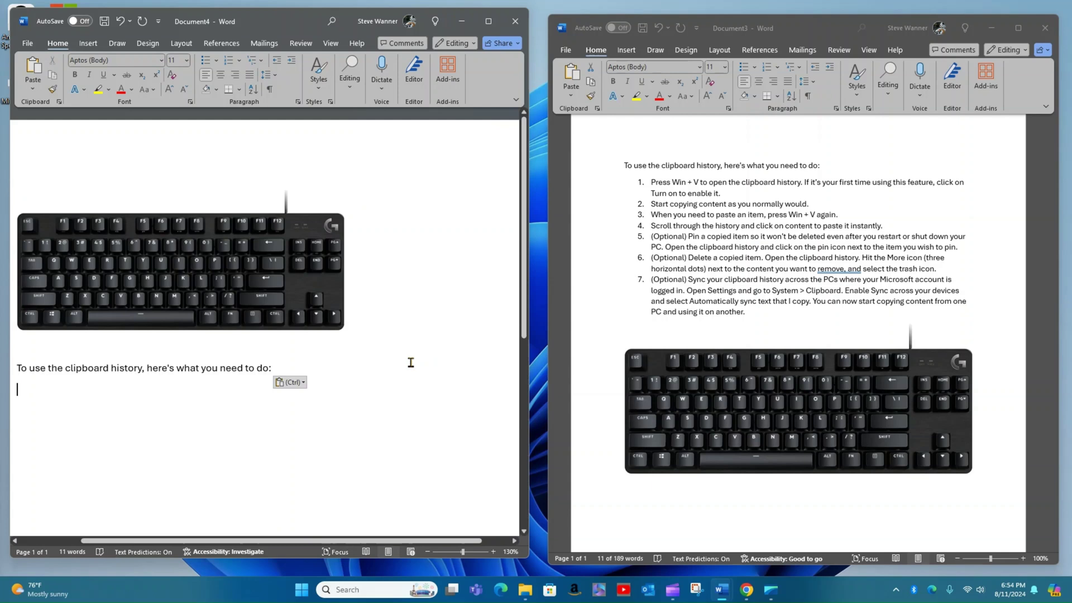
Browse the clipboard history items, move the panel off the pasted line, and close it
key(super+v)
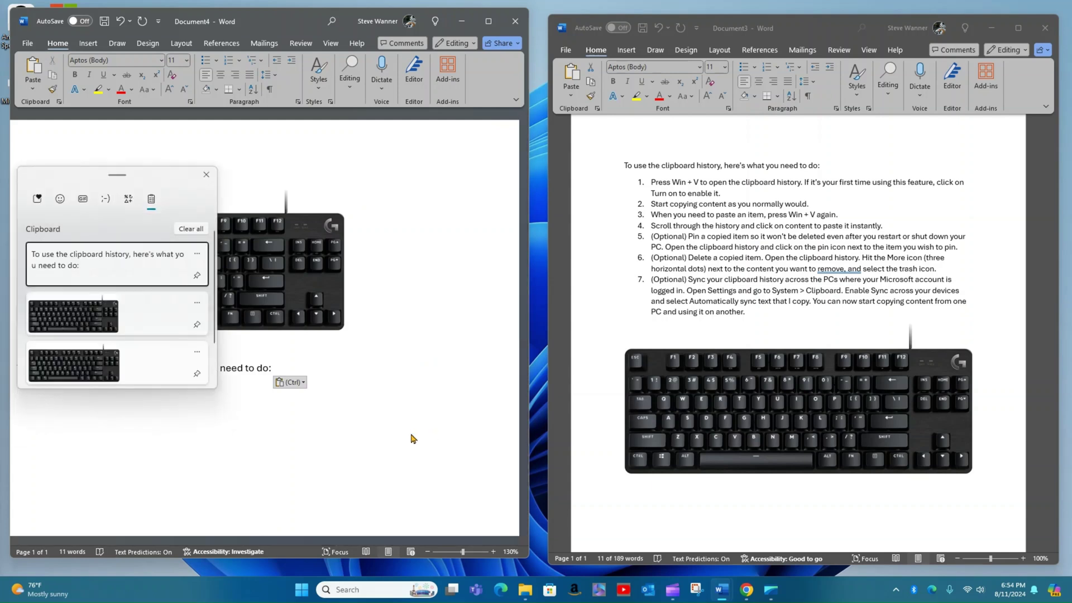
scroll(116, 288, down, 2)
scroll(115, 293, up, 2)
scroll(115, 299, down, 2)
scroll(115, 307, up, 2)
drag(84, 179, 445, 182)
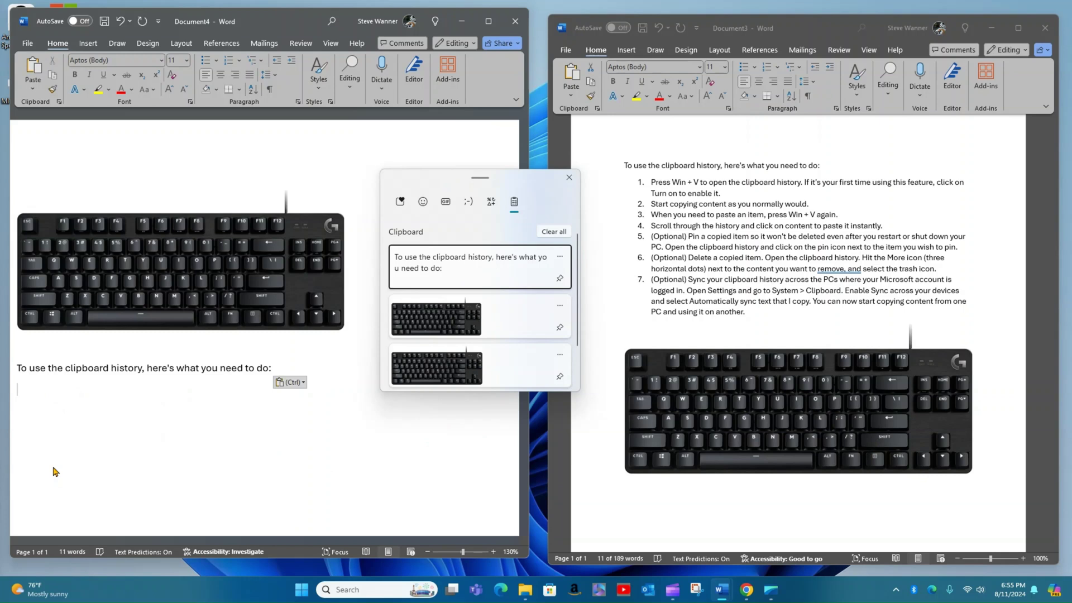
click(43, 397)
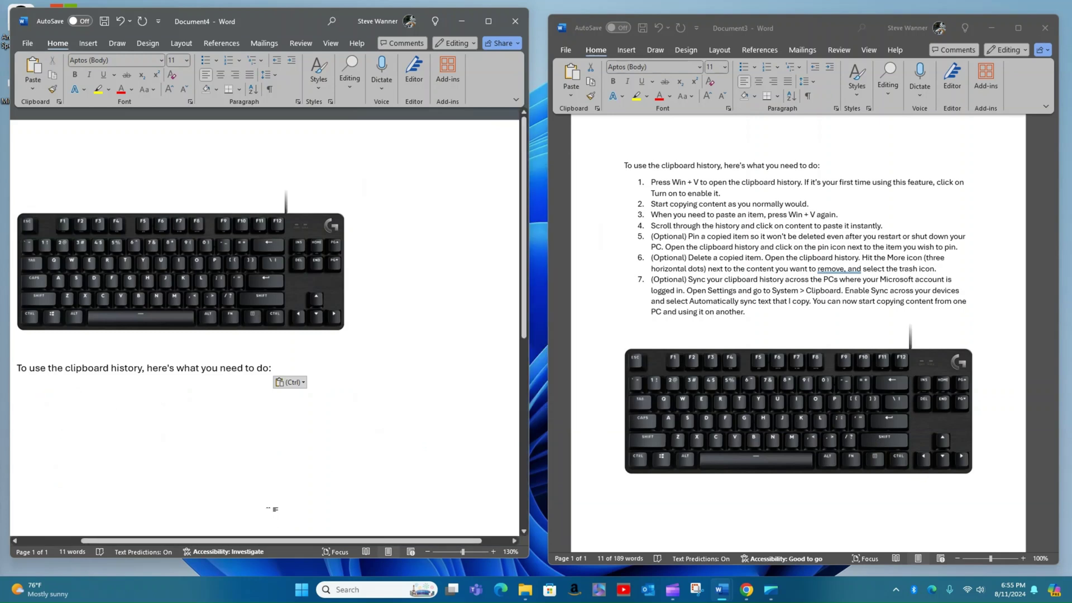
Paste the keyboard image and instruction line from clipboard history, then pin the image
key(super+v)
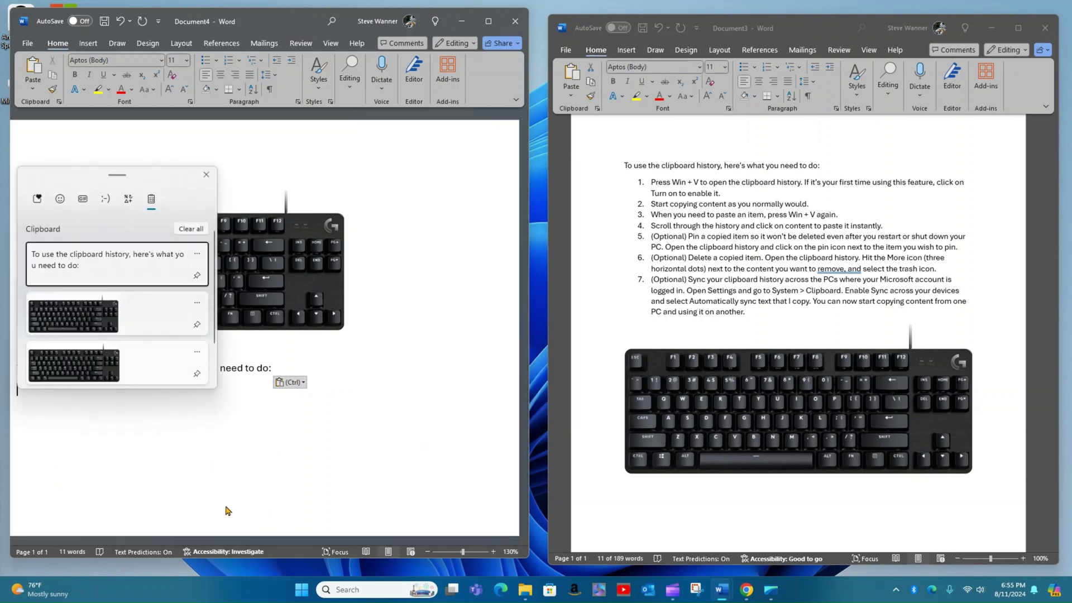
click(126, 323)
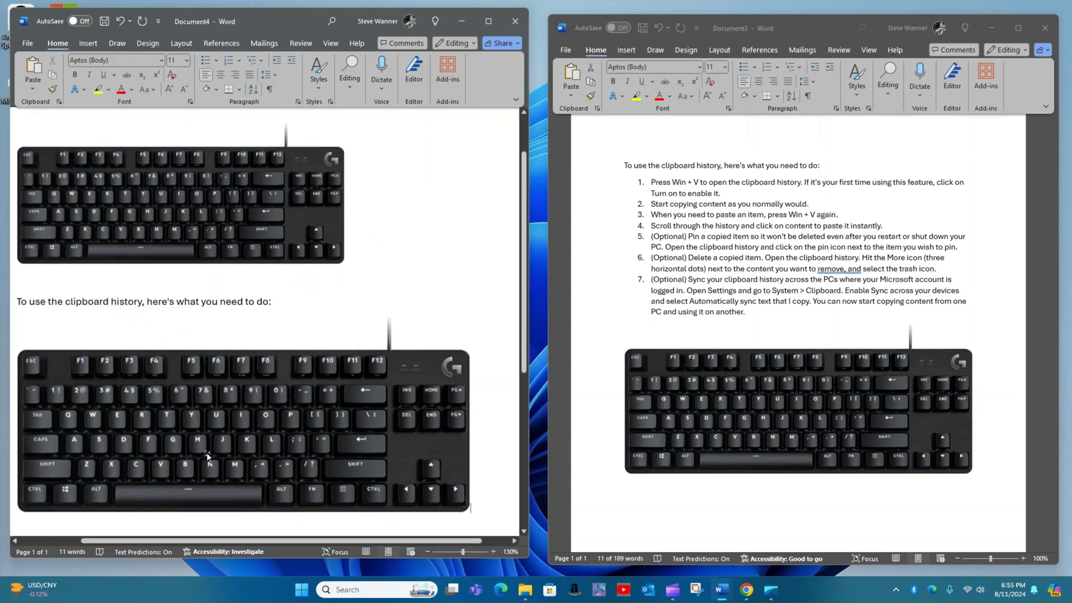
key(super+v)
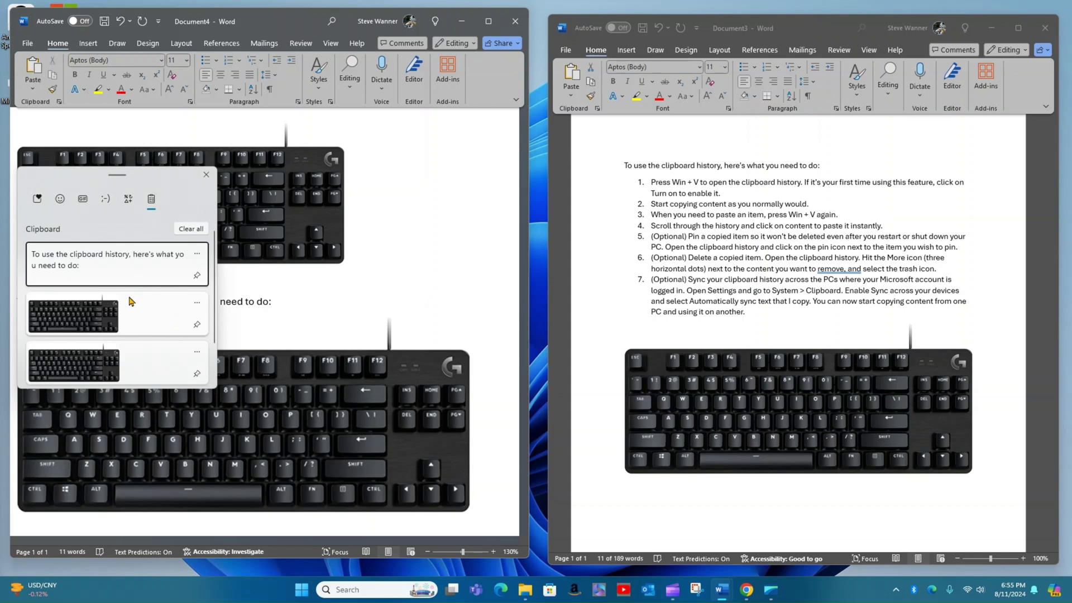
click(122, 260)
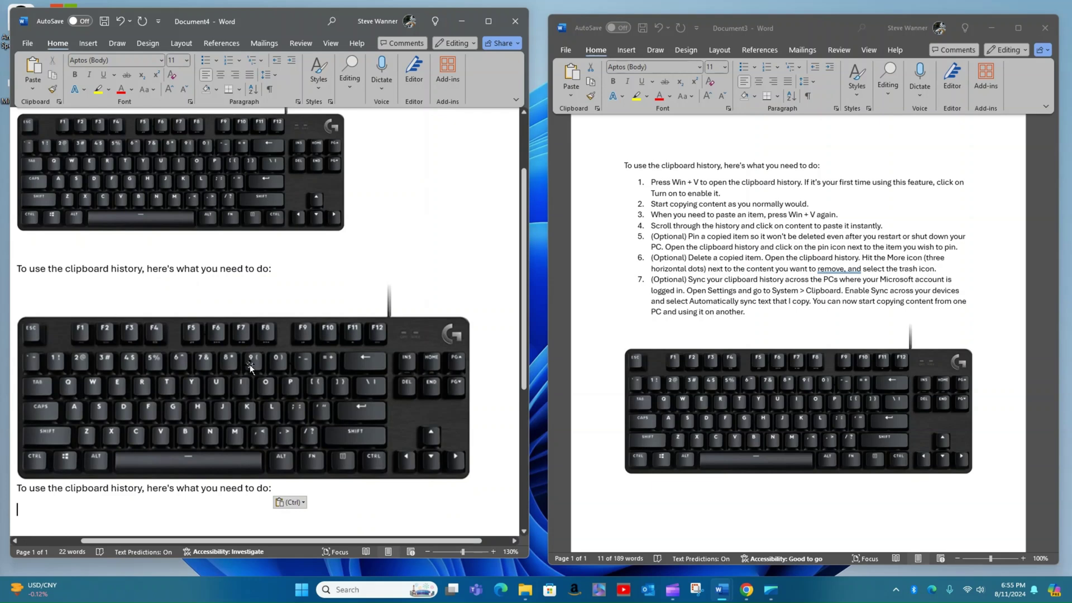
key(super+v)
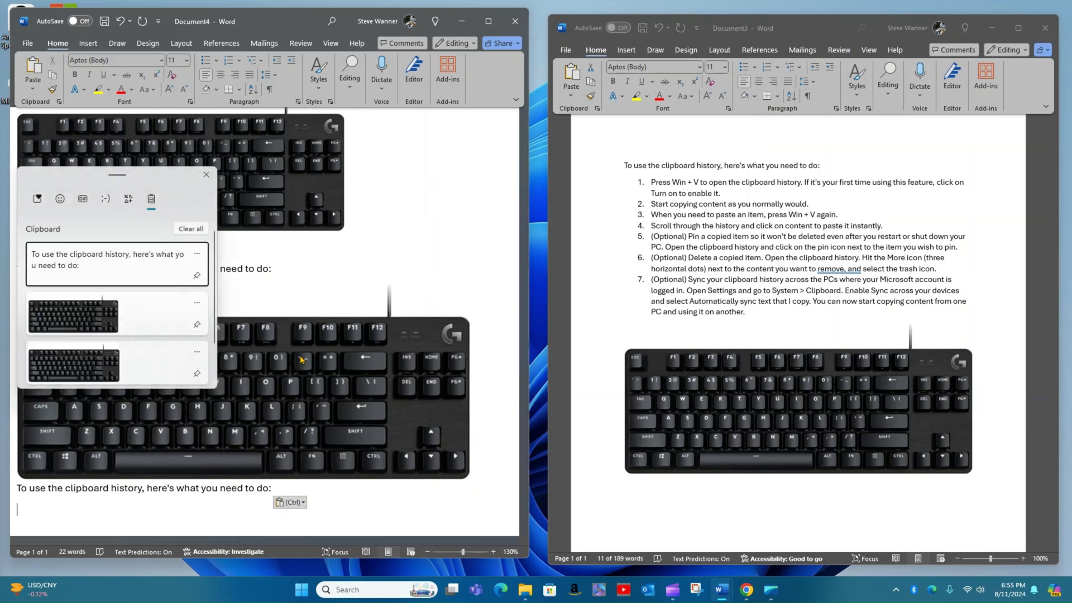
click(197, 327)
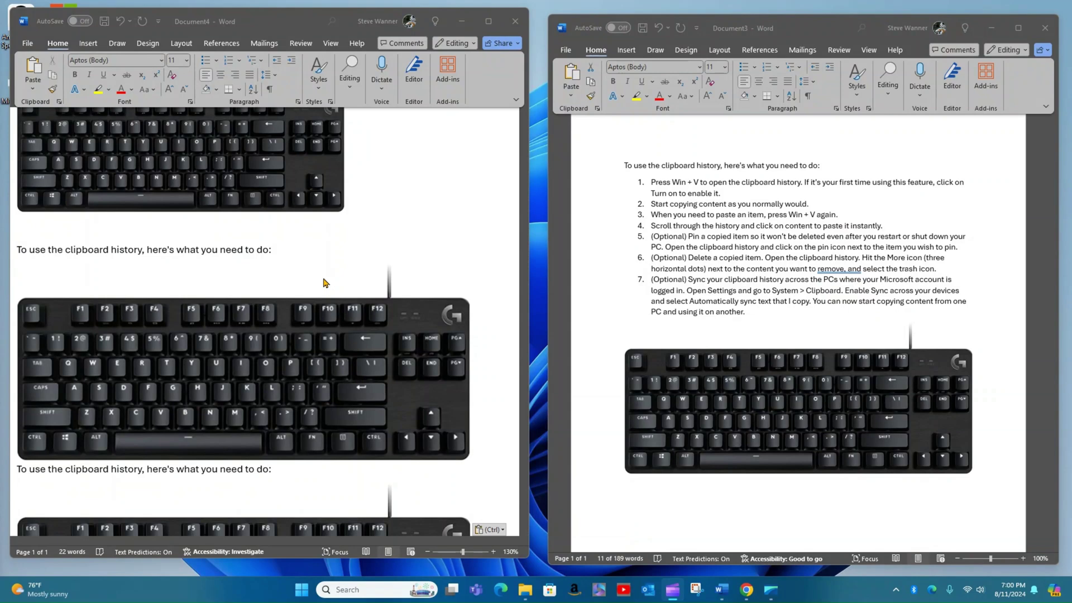
Delete the keyboard image item from clipboard history, then Clear all remaining items
key(super+v)
drag(1009, 362, 298, 205)
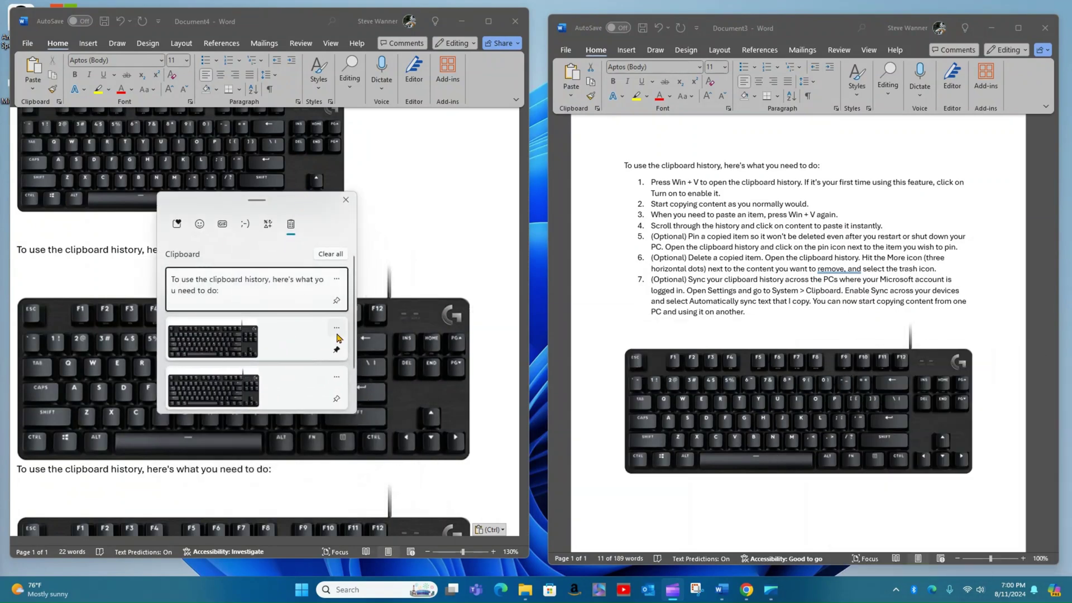
click(336, 334)
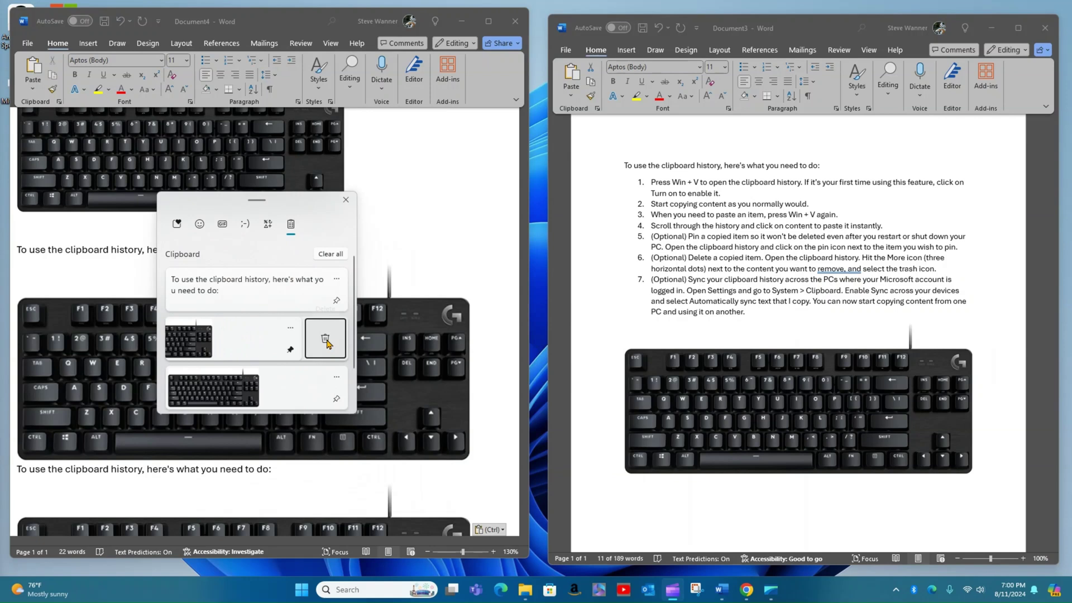
click(326, 340)
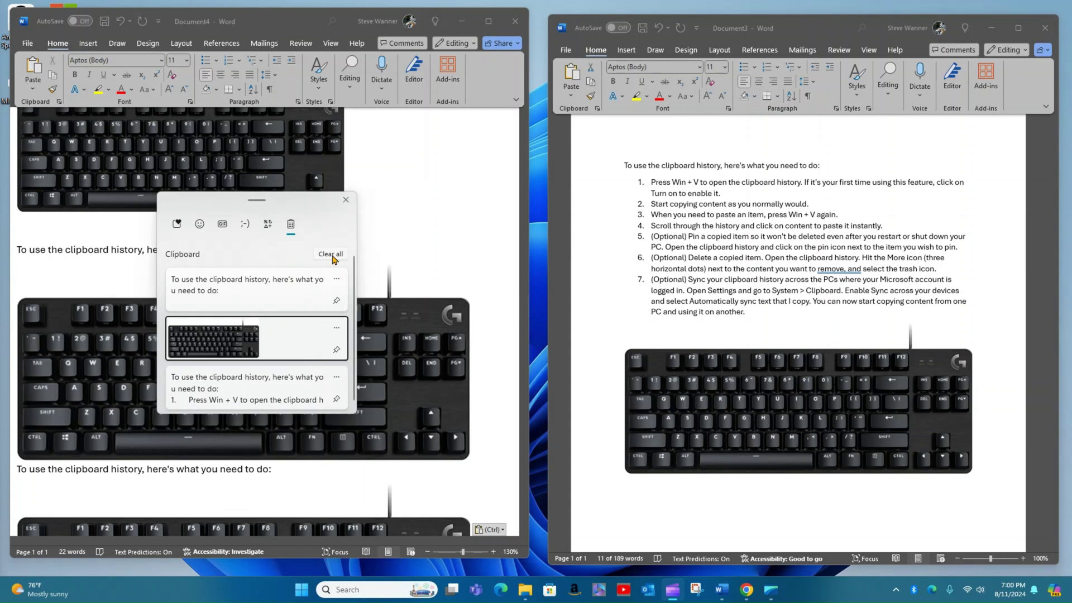
click(331, 255)
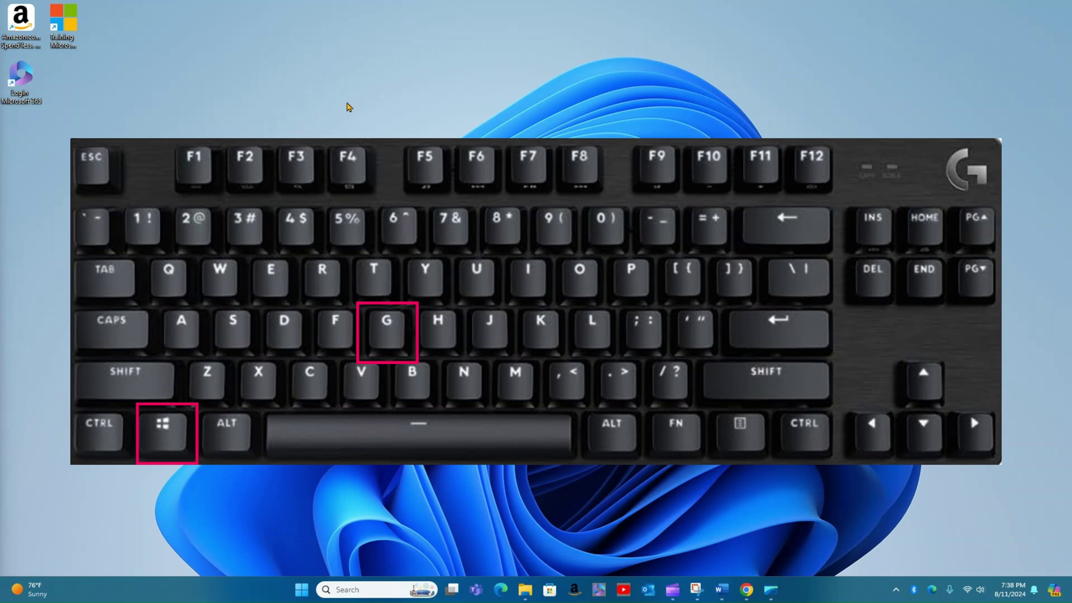
Press Win+G to show the Game Bar's Audio, Performance, Capture and Xbox Social widgets
key(super+g)
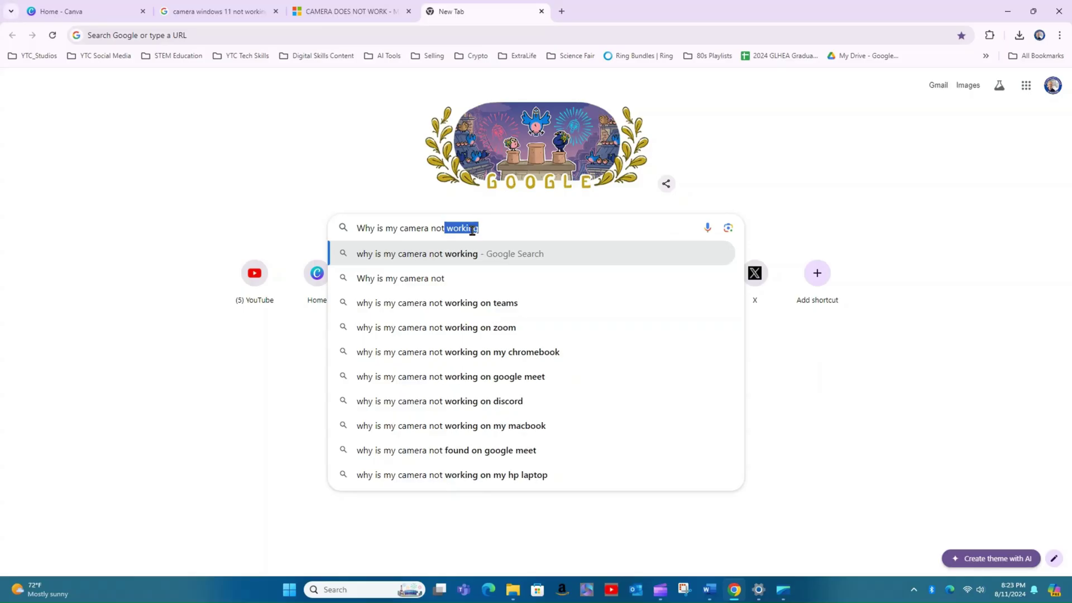
Finish the Google query on why the camera isn't working in Windows 11 and run it
text(rking in w)
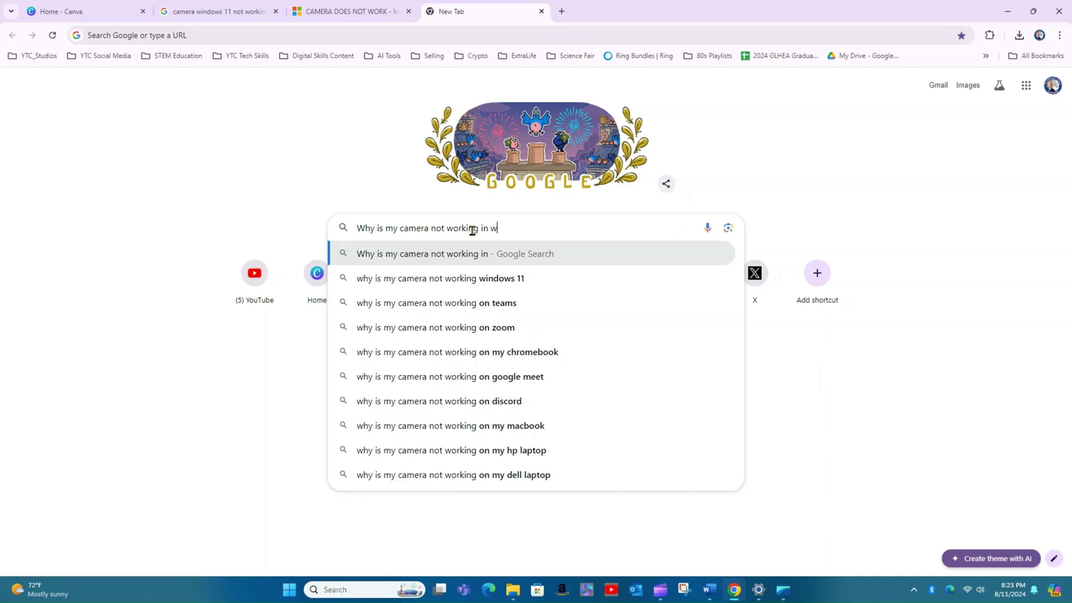
text(indows 11)
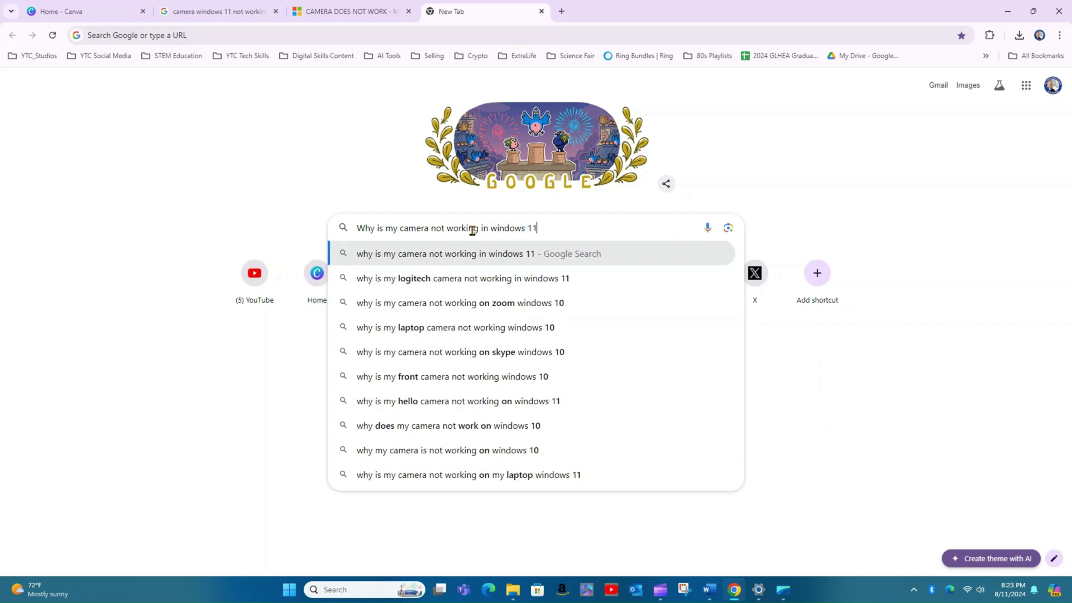
text(.)
key(Return)
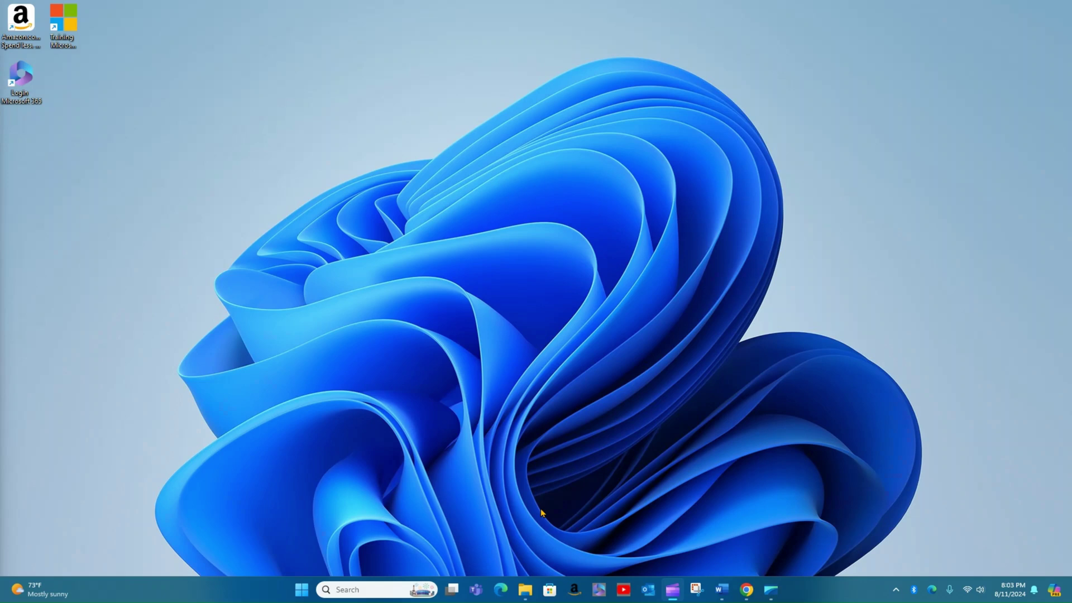
Launch the Settings app by searching 'settings' from the taskbar
click(389, 587)
text(s)
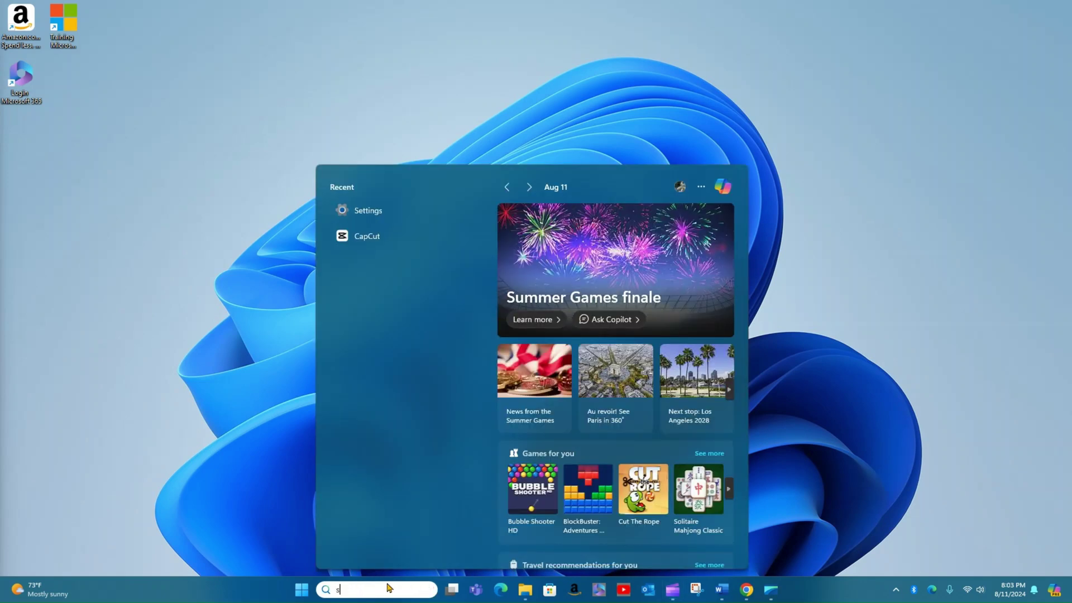
text(ettings)
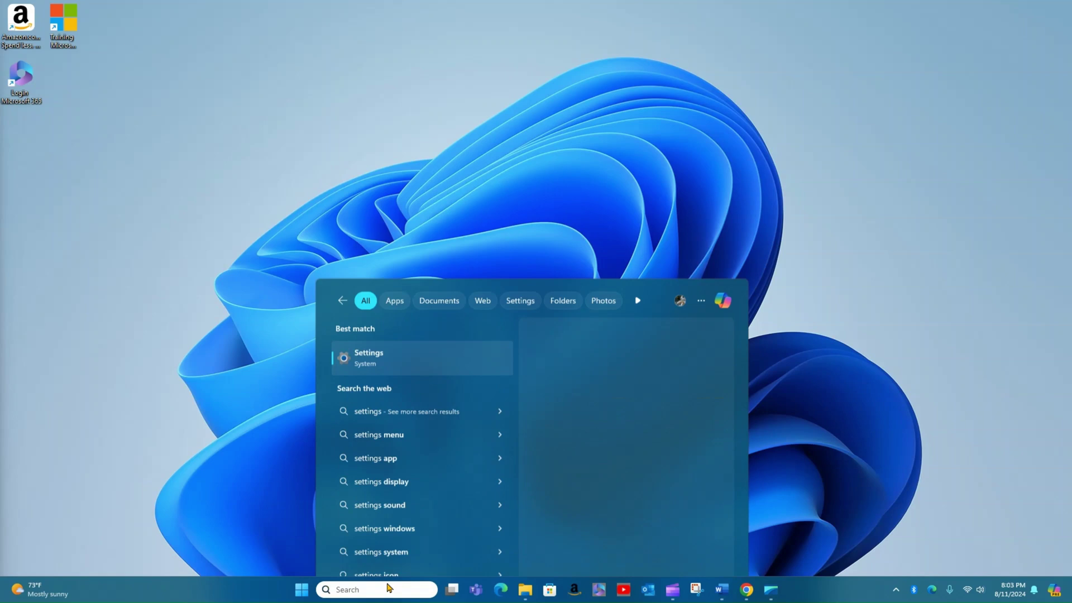
key(Return)
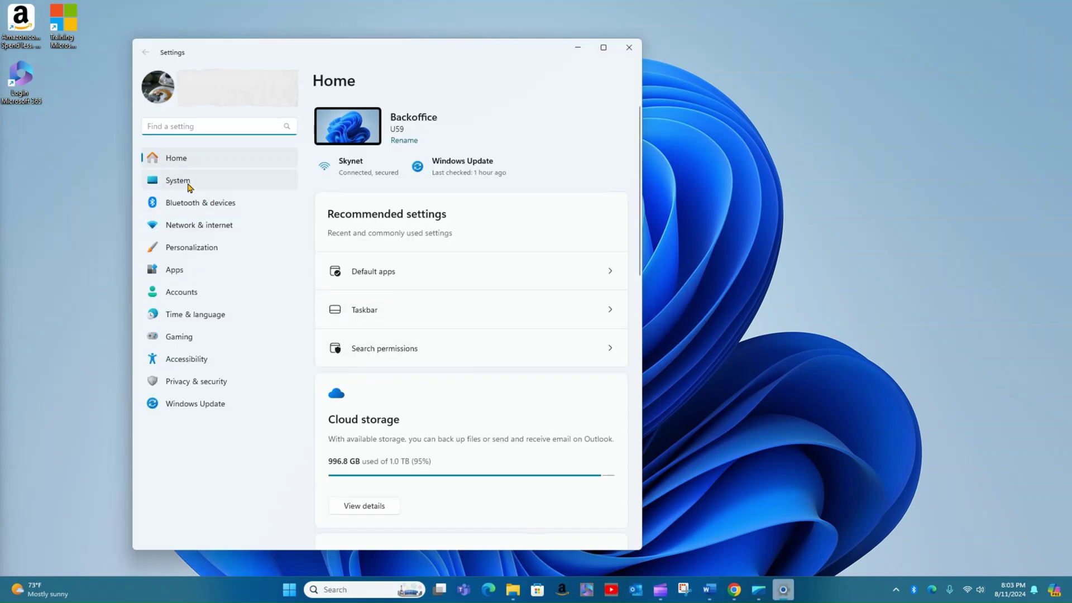
Go to System > Troubleshoot > Other troubleshooters and browse the troubleshooter list
click(189, 187)
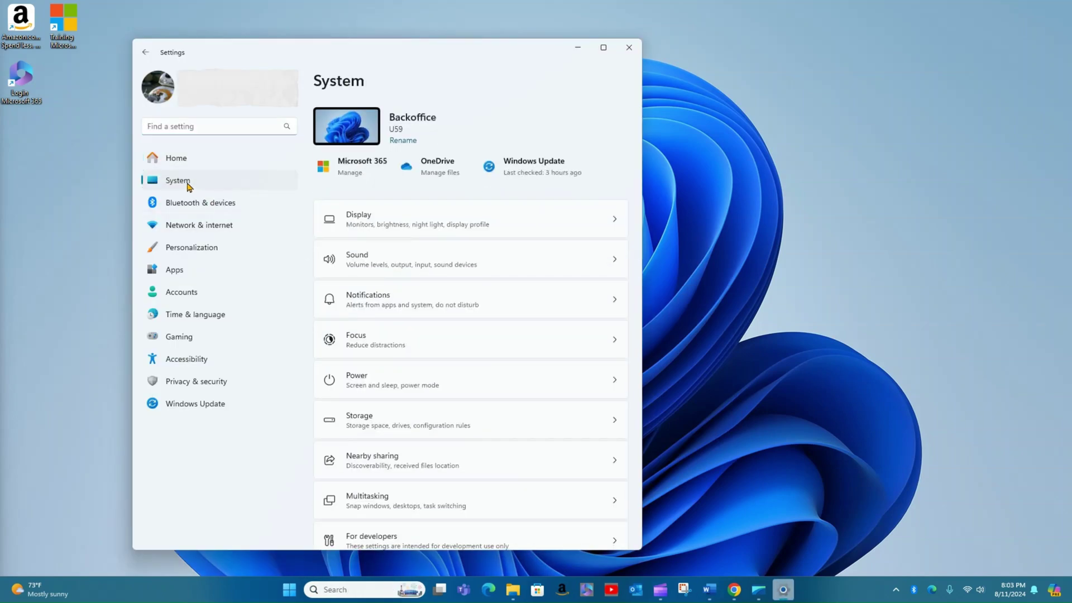
scroll(416, 284, down, 2)
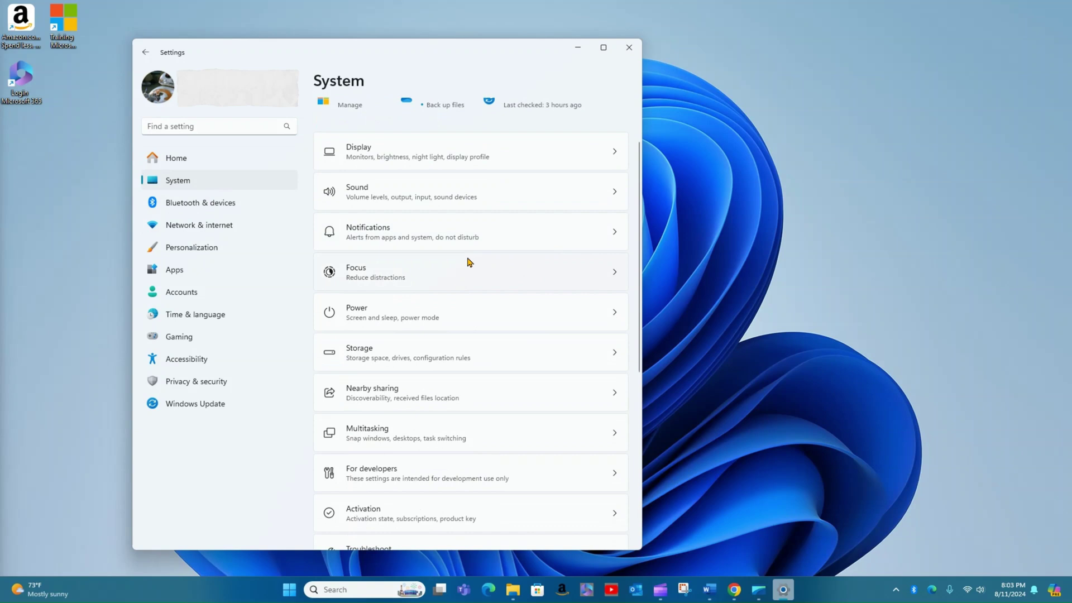
scroll(458, 261, down, 4)
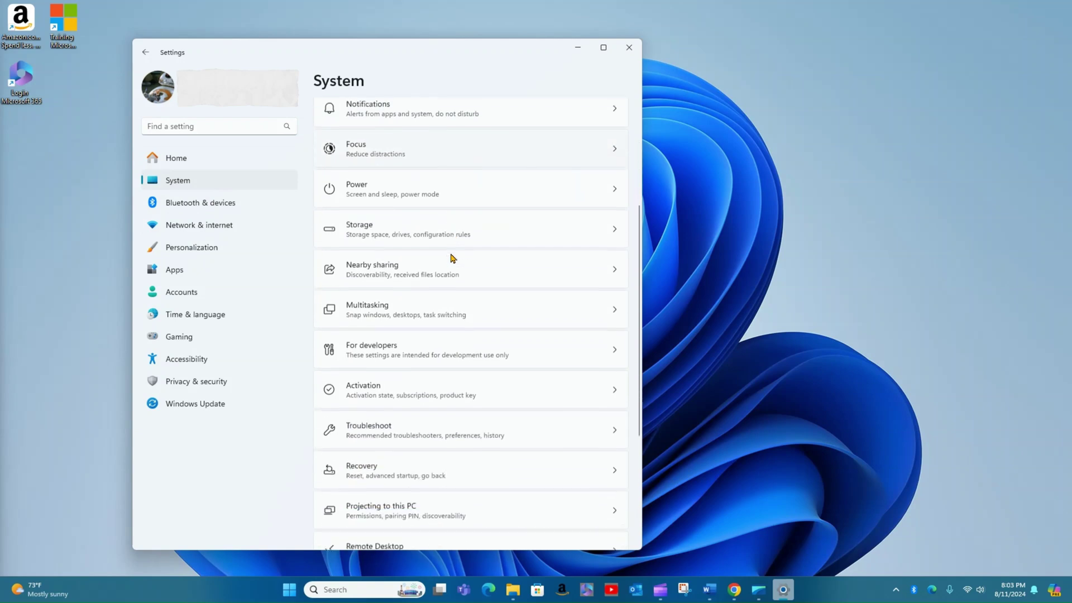
click(414, 421)
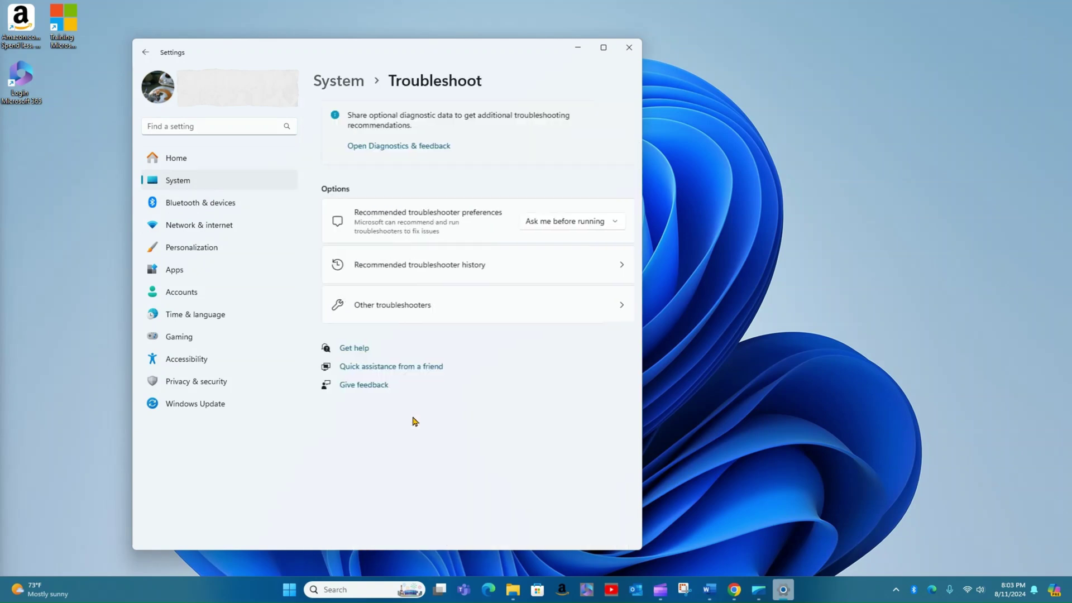
click(404, 310)
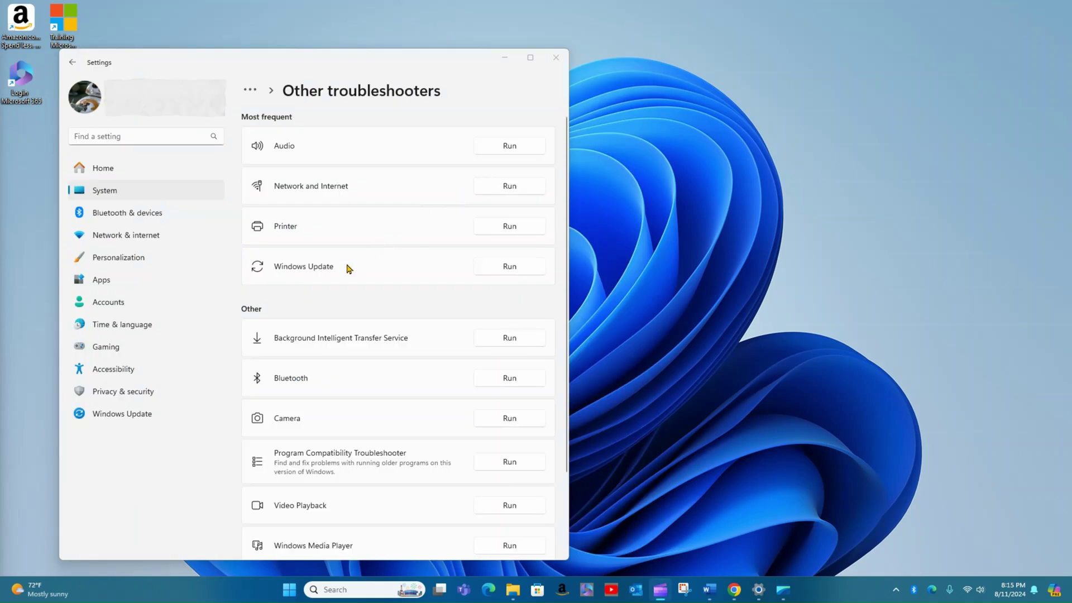
scroll(341, 288, down, 1)
scroll(341, 288, down, 1)
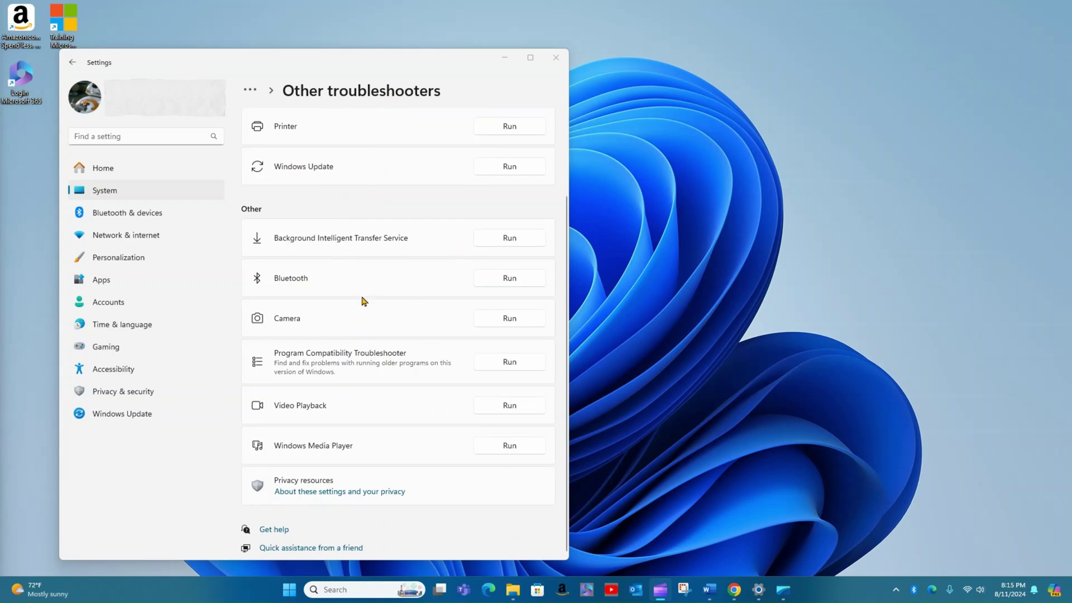
scroll(363, 300, up, 3)
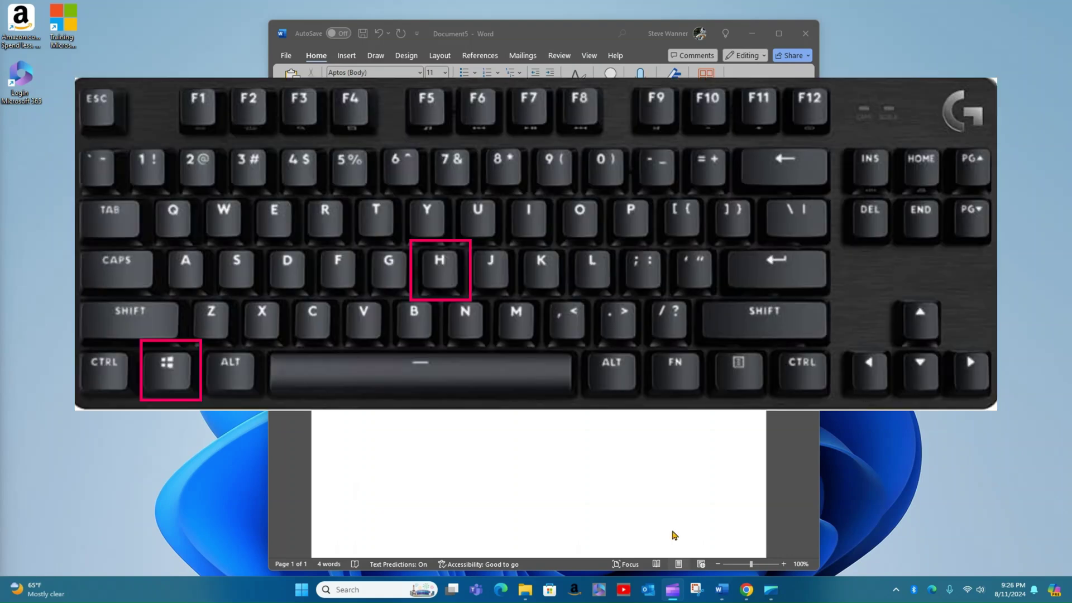
Use Win+H voice typing to dictate 'This is how to use the Microsoft Windows voice typing dictation.' into Document5
key(super+h)
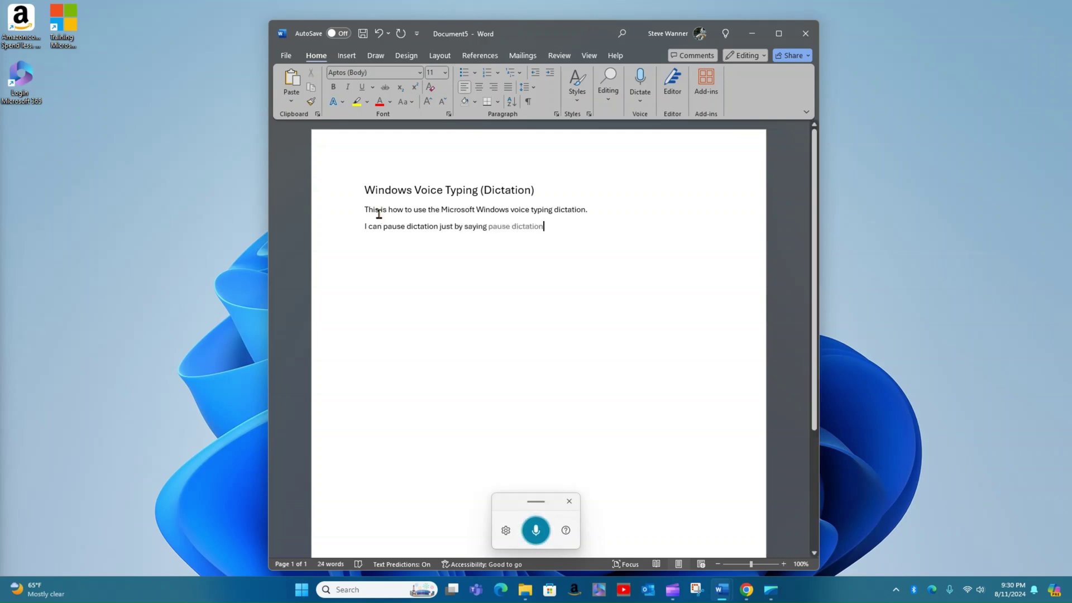
click(537, 532)
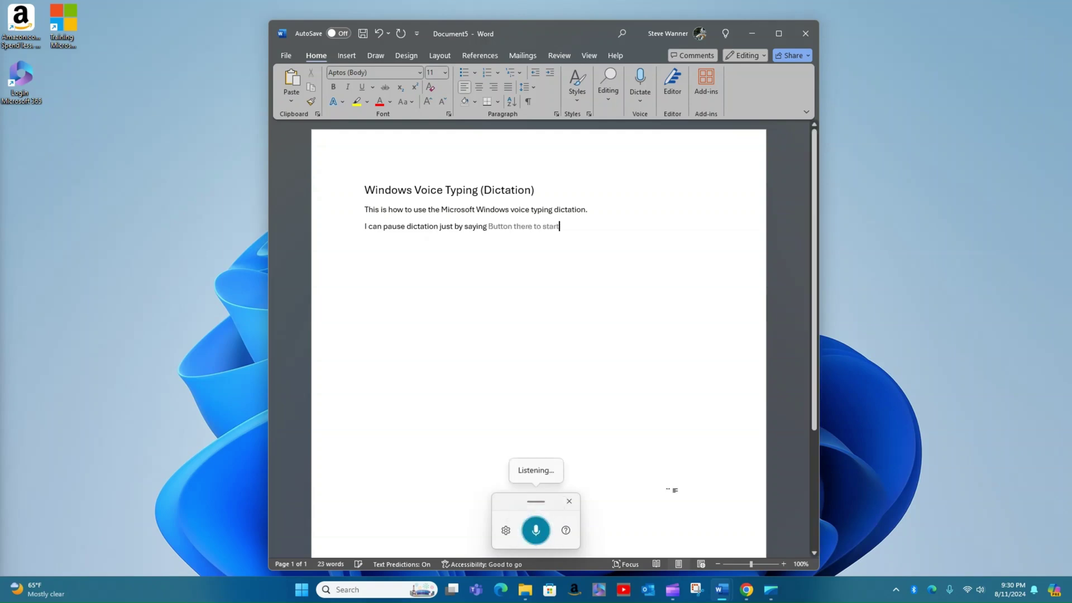
click(537, 530)
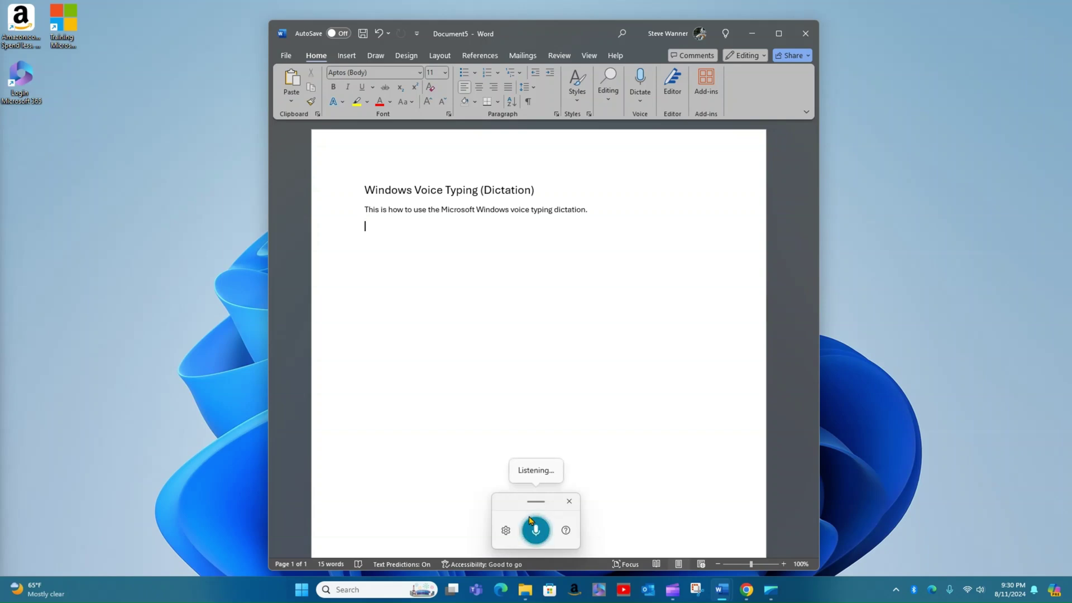